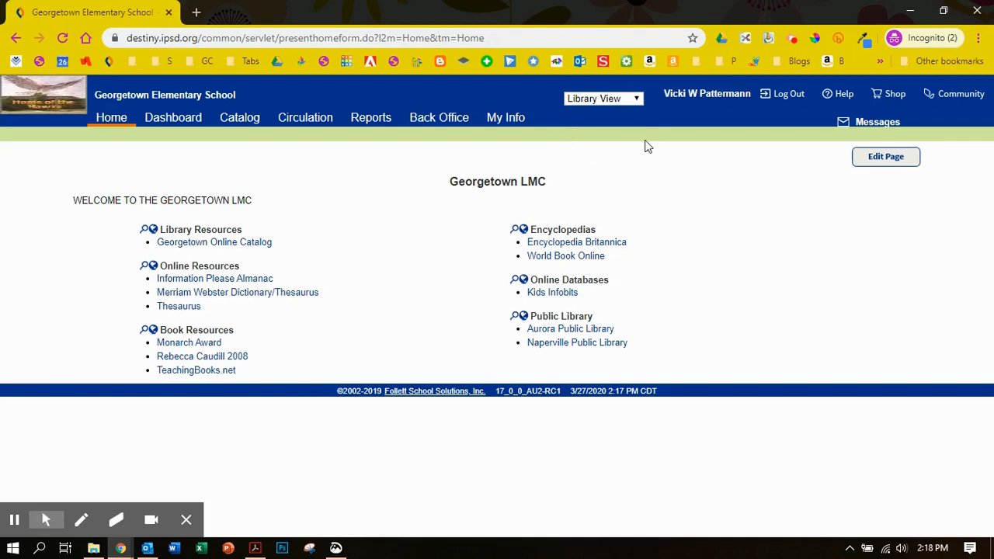
# - In the library calendar, mark April 6 and April 7, 2020 as closed
pyautogui.click(447, 124)
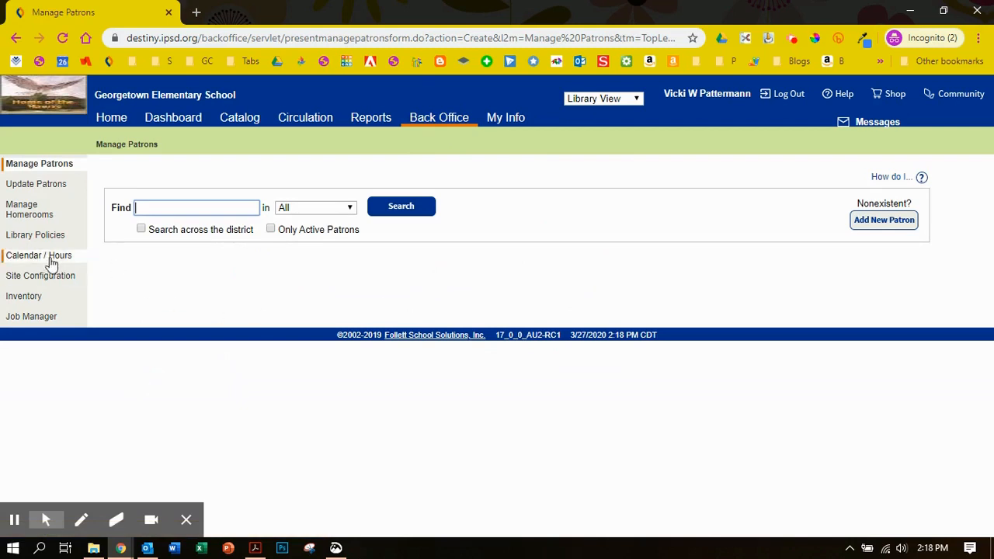
pyautogui.click(47, 258)
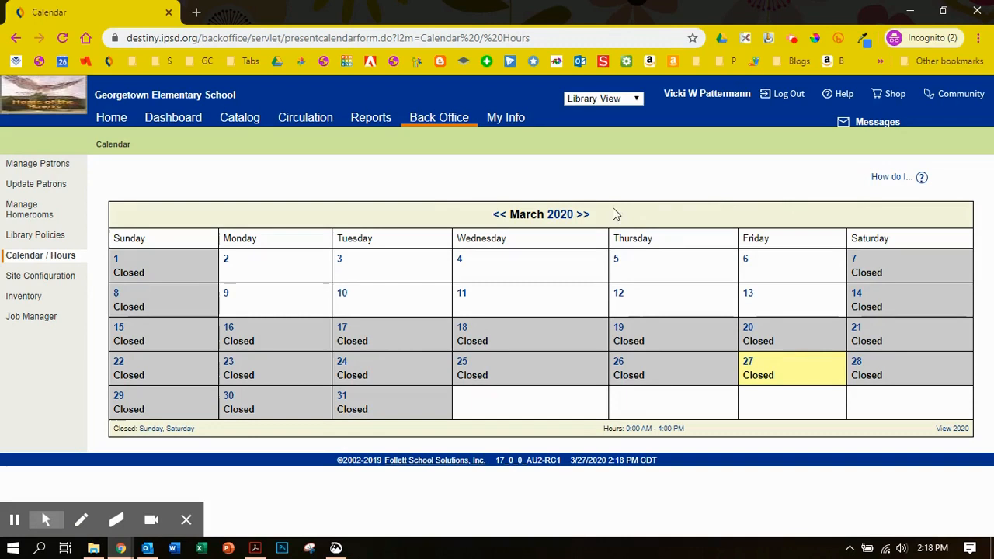
pyautogui.click(582, 218)
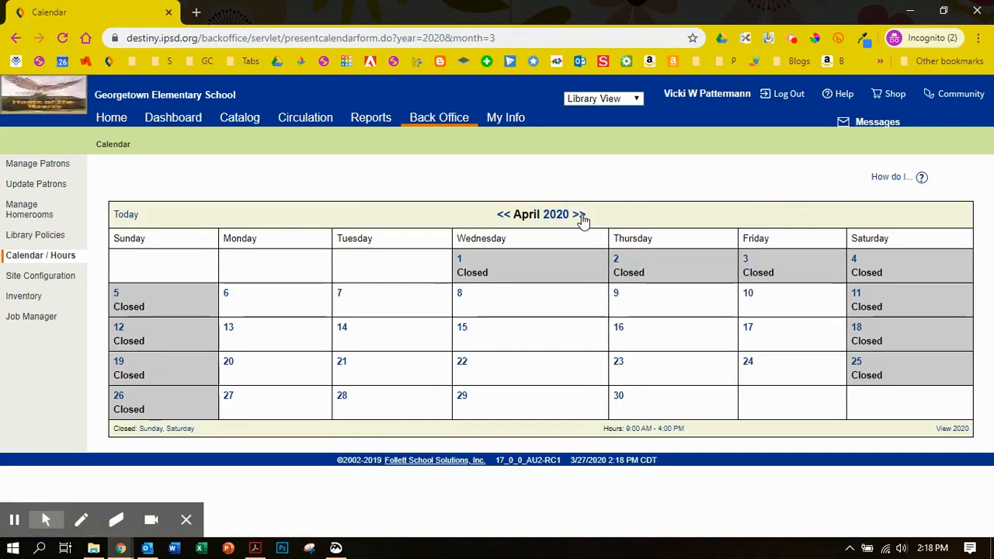
pyautogui.click(228, 298)
pyautogui.click(338, 295)
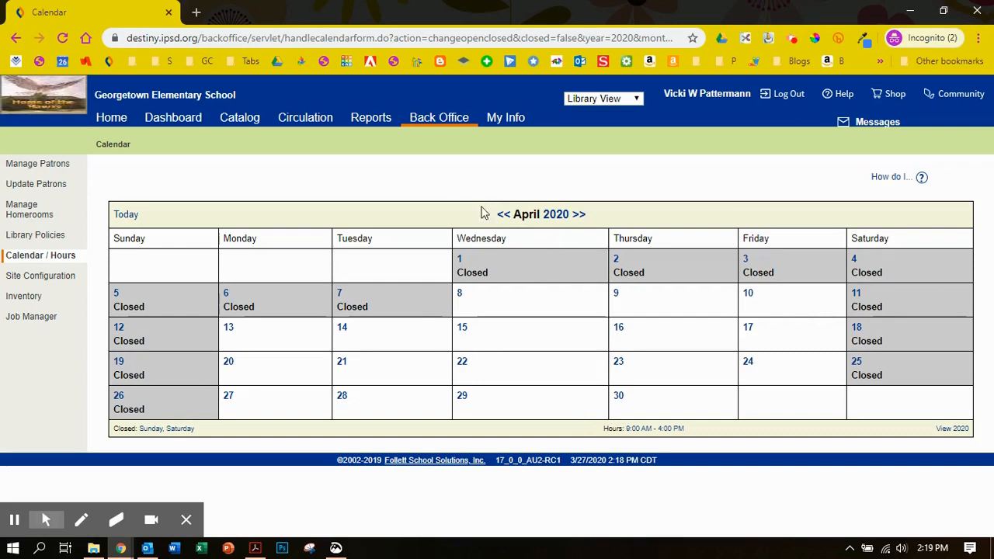
# - Start a new Report Builder report on patrons' Current Checkouts
pyautogui.click(361, 119)
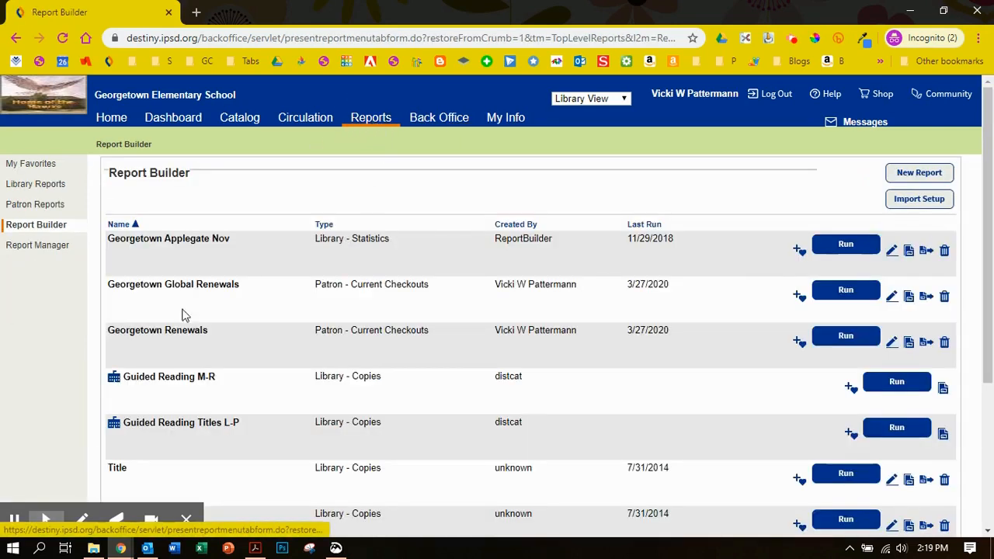
pyautogui.click(45, 226)
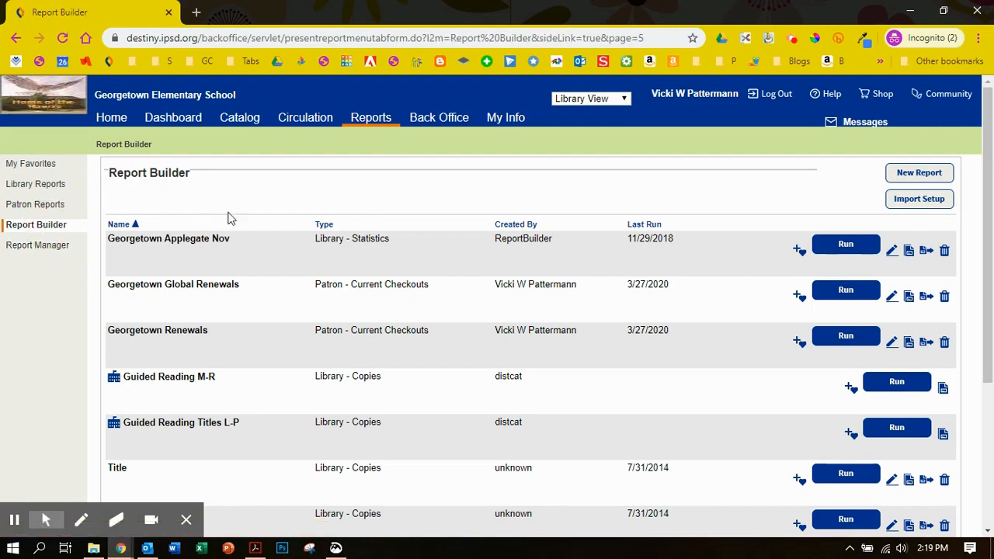
pyautogui.click(920, 172)
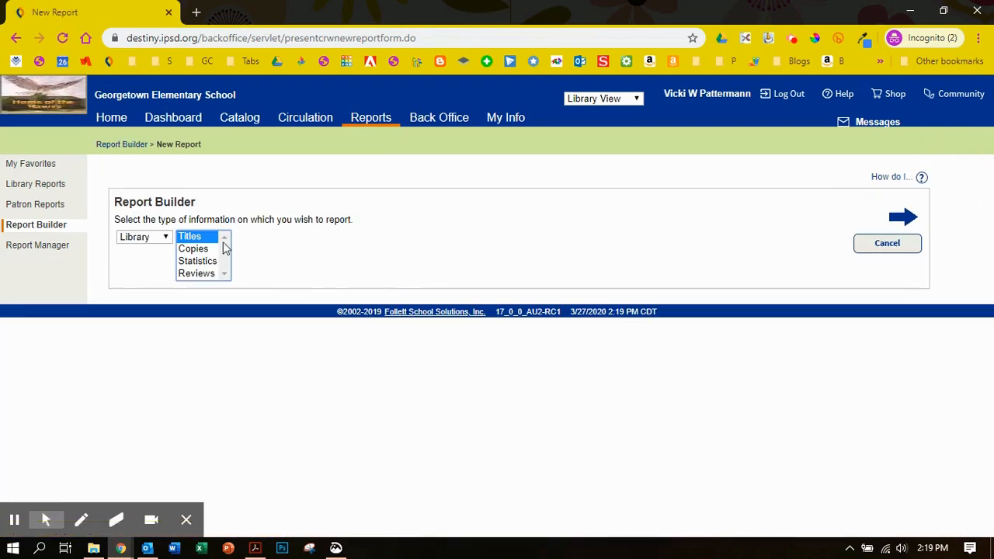
pyautogui.click(164, 238)
pyautogui.click(157, 273)
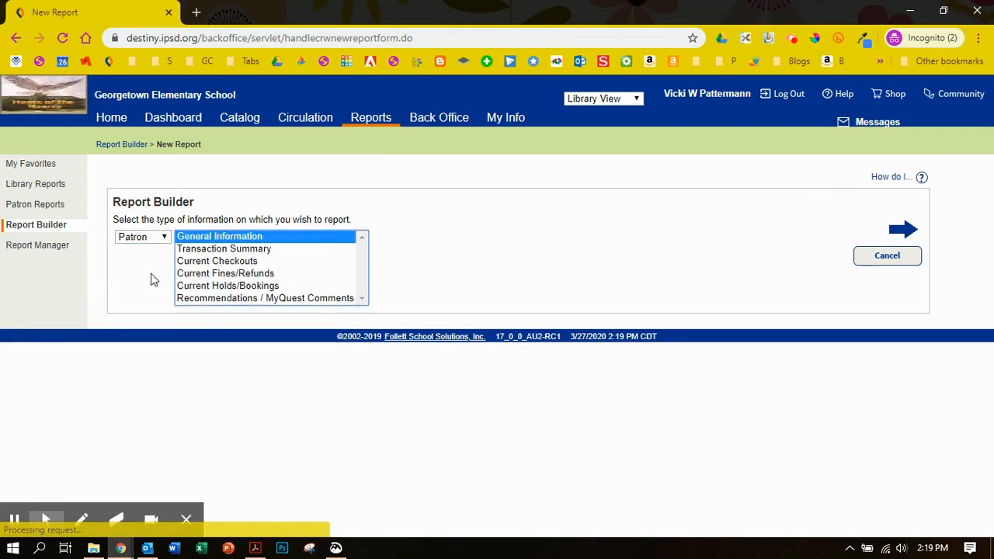
pyautogui.click(222, 262)
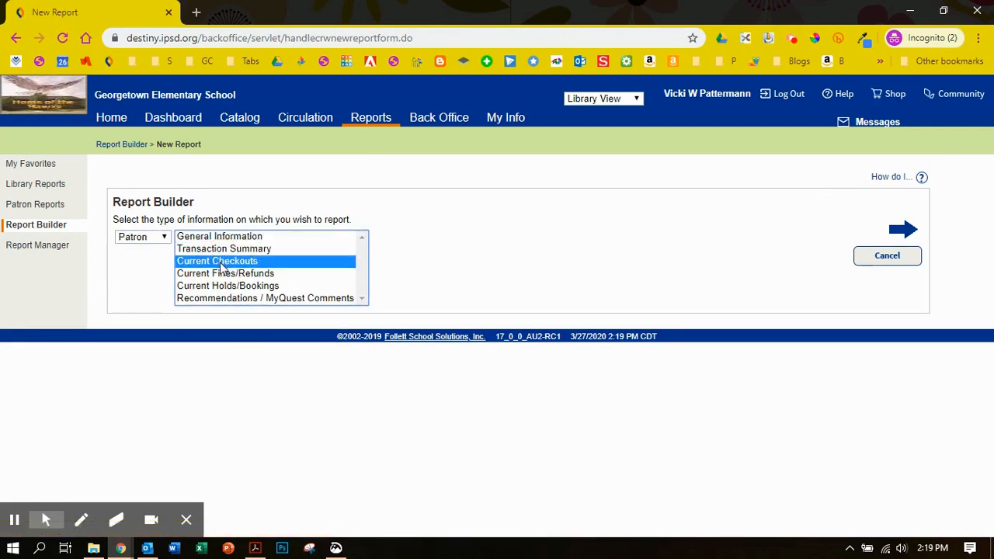
pyautogui.click(904, 229)
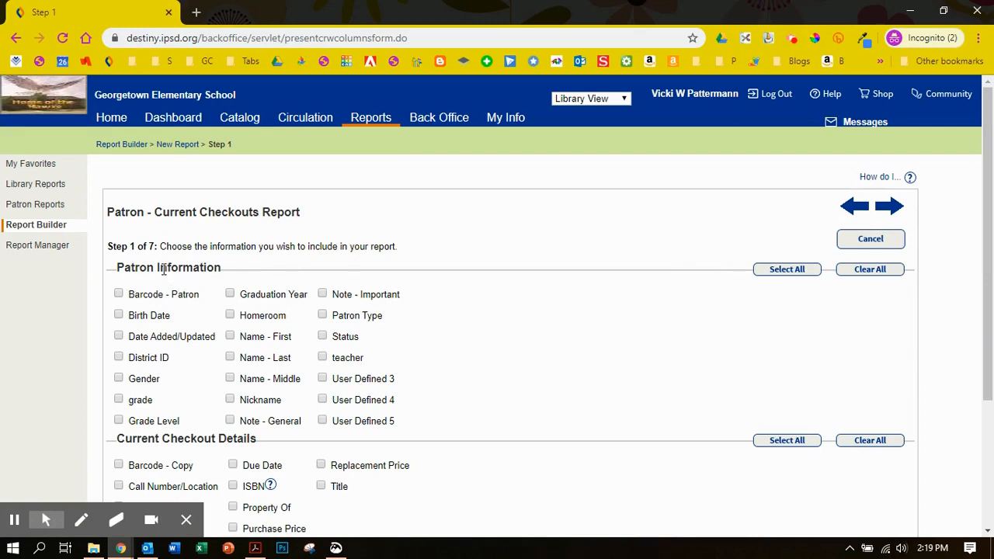
# - Include Barcode - Patron, Barcode - Copy and Title in the report and continue to the grouping options
pyautogui.click(119, 294)
pyautogui.scroll(-2, 200, 338)
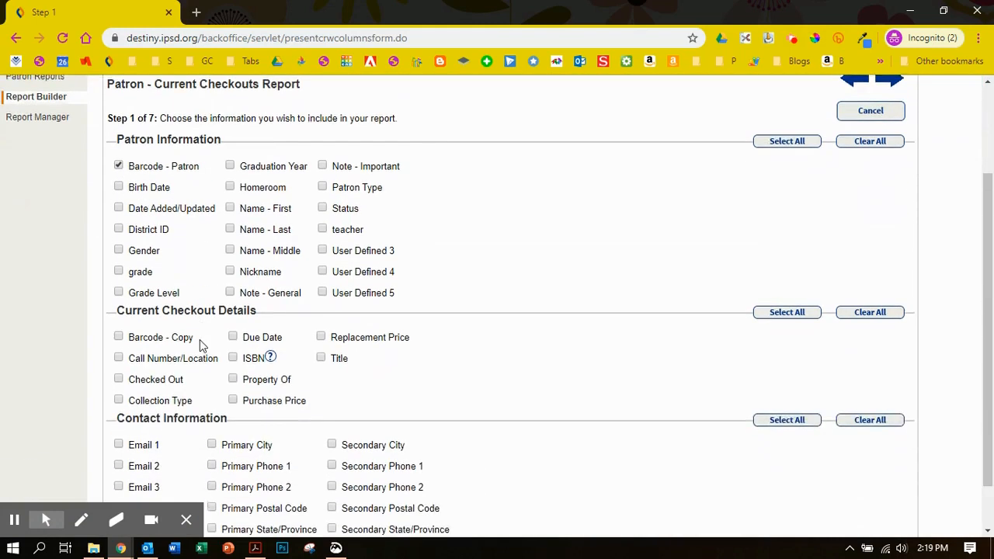
pyautogui.click(119, 320)
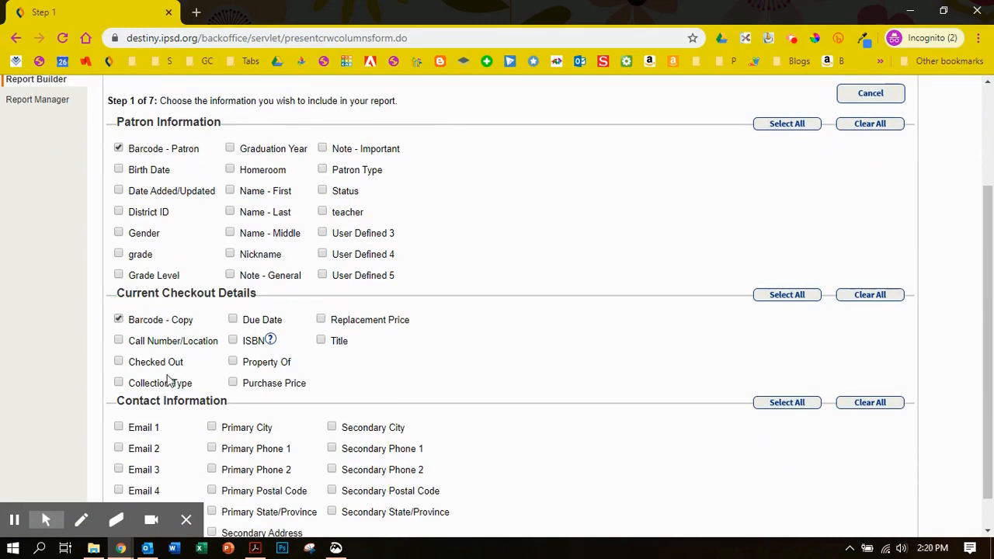
pyautogui.click(321, 341)
pyautogui.scroll(2, 807, 251)
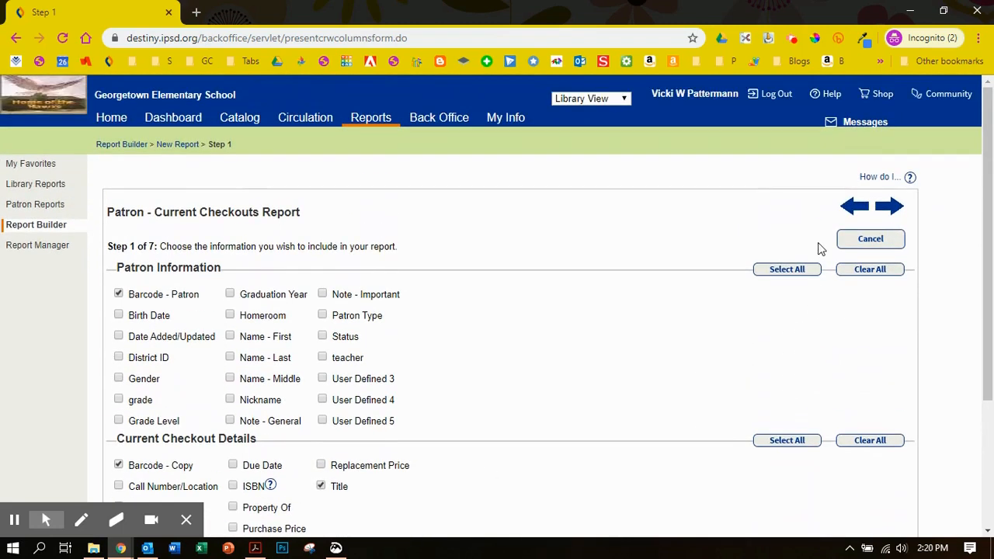
pyautogui.click(890, 209)
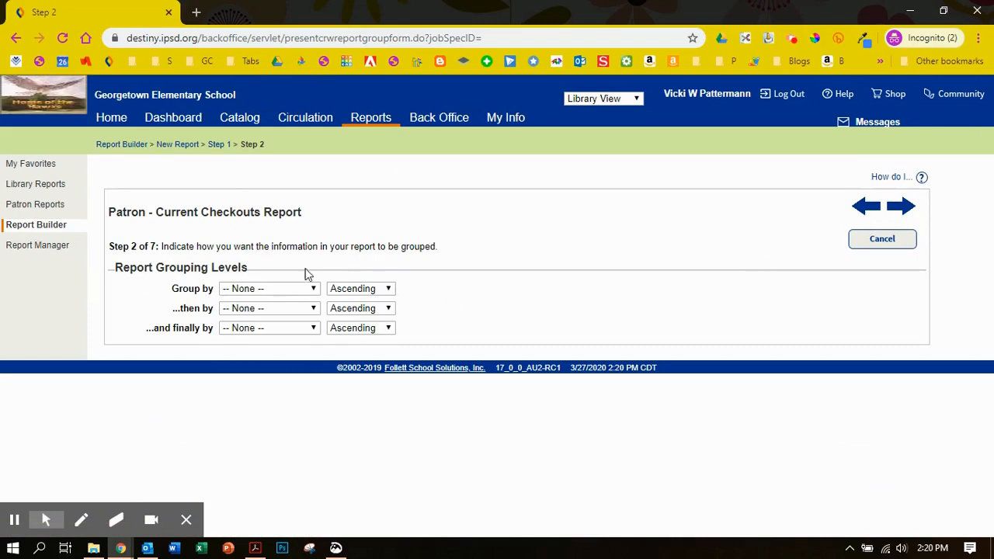
# - Leave the report ungrouped, make Title the first column, and continue to the sort options
pyautogui.click(17, 521)
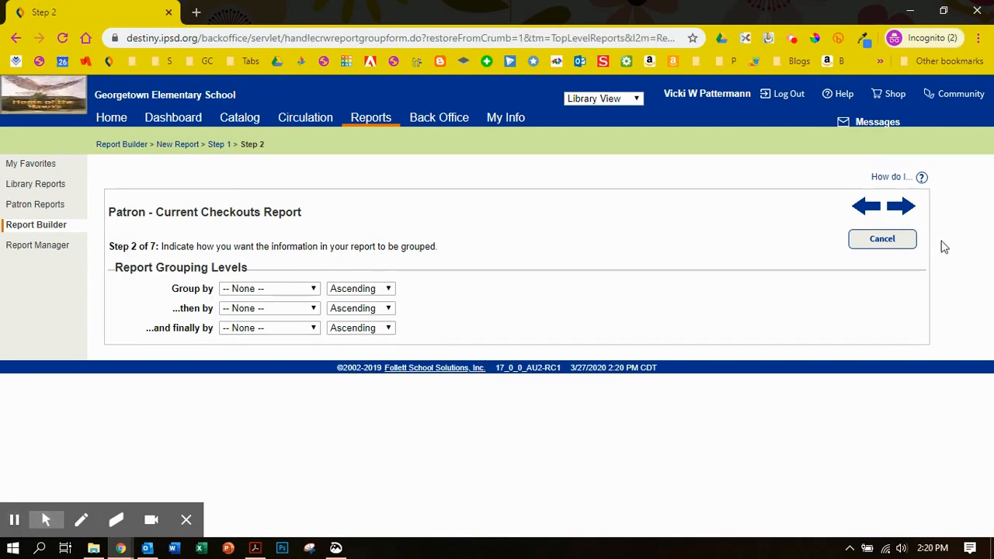
pyautogui.click(900, 206)
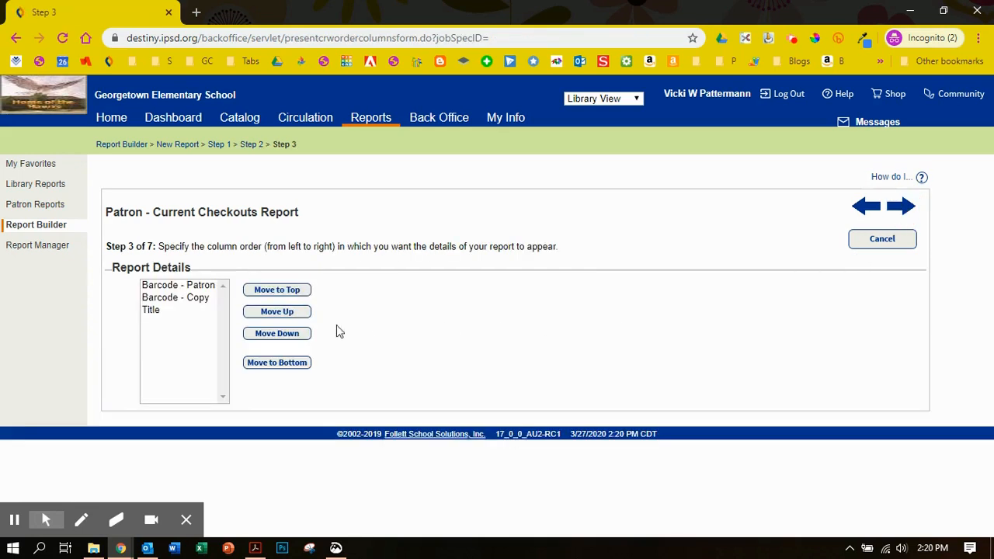
pyautogui.click(151, 310)
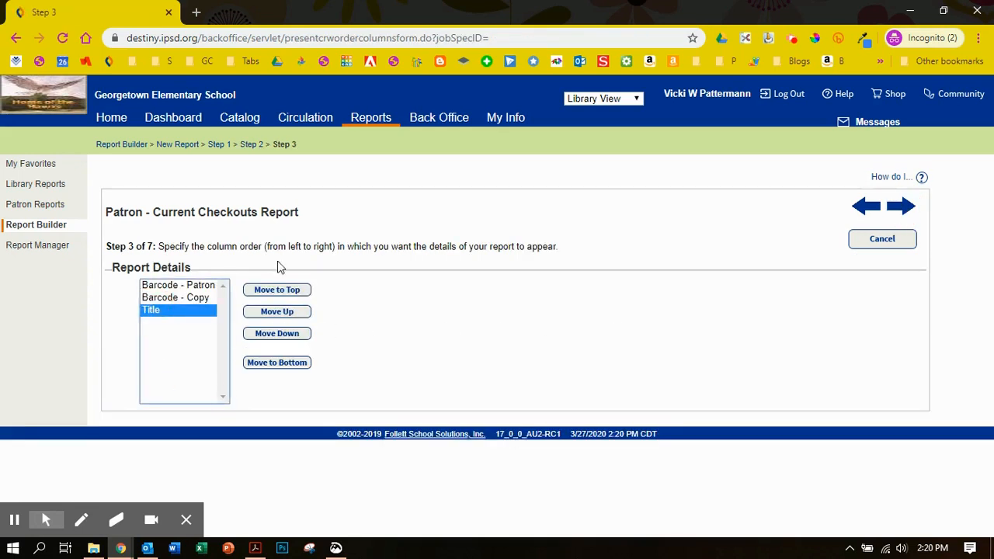
pyautogui.click(278, 292)
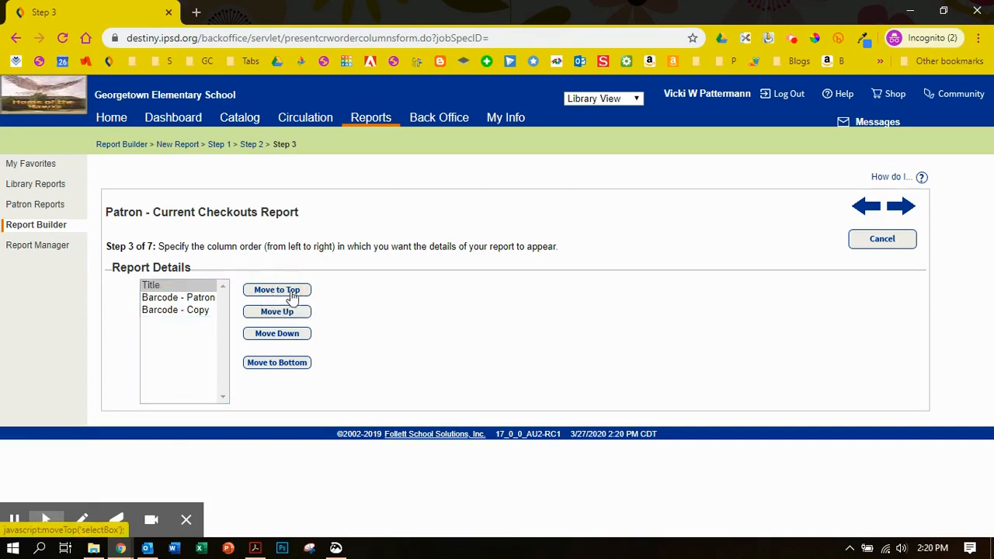
pyautogui.click(902, 205)
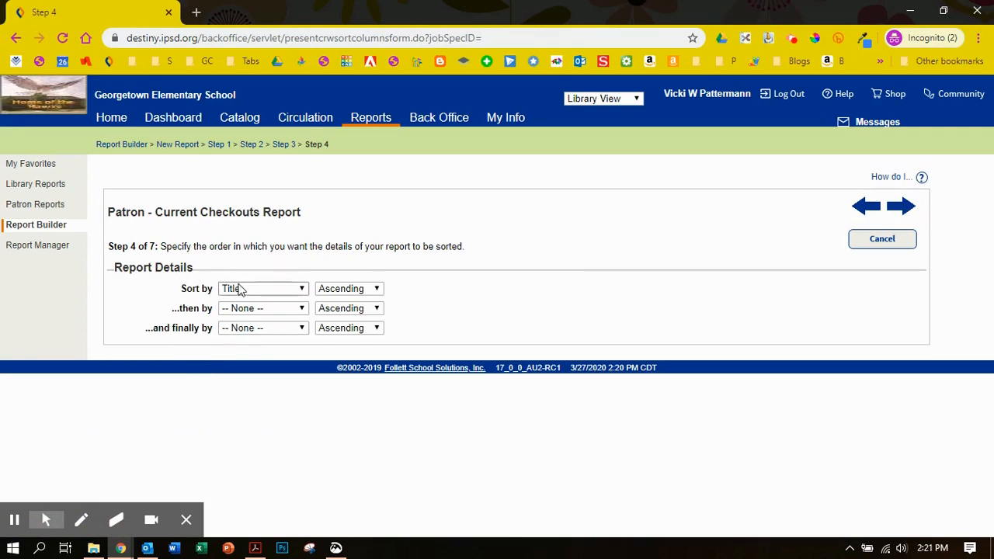
# - Set the second sort level to Barcode - Patron and the final one to Barcode - Copy, then continue to the summary options
pyautogui.click(255, 311)
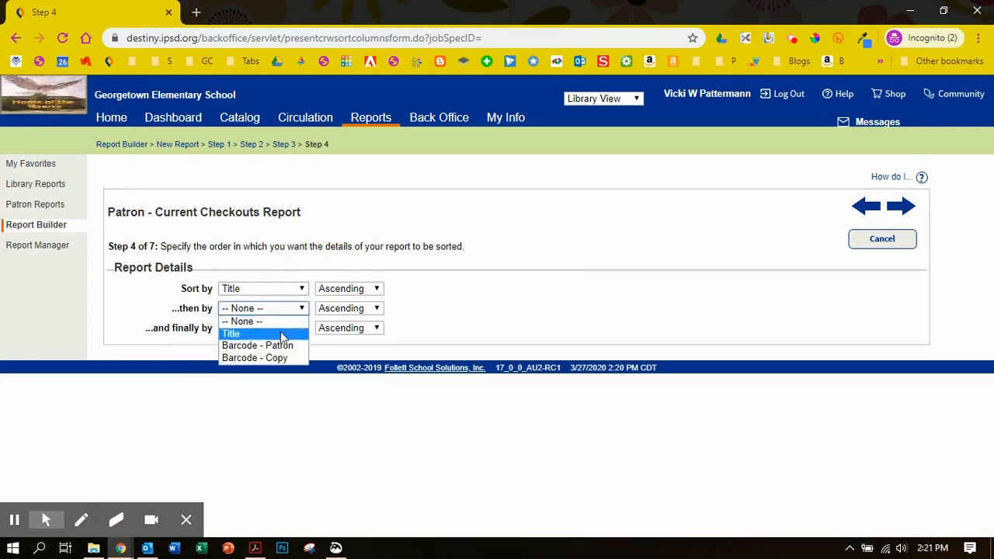
pyautogui.click(292, 353)
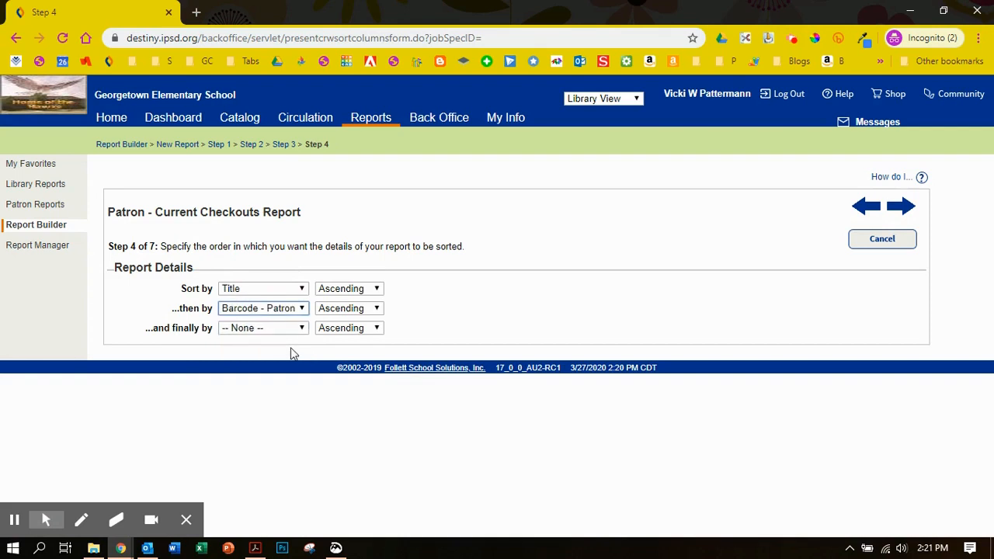
pyautogui.click(248, 330)
pyautogui.click(260, 378)
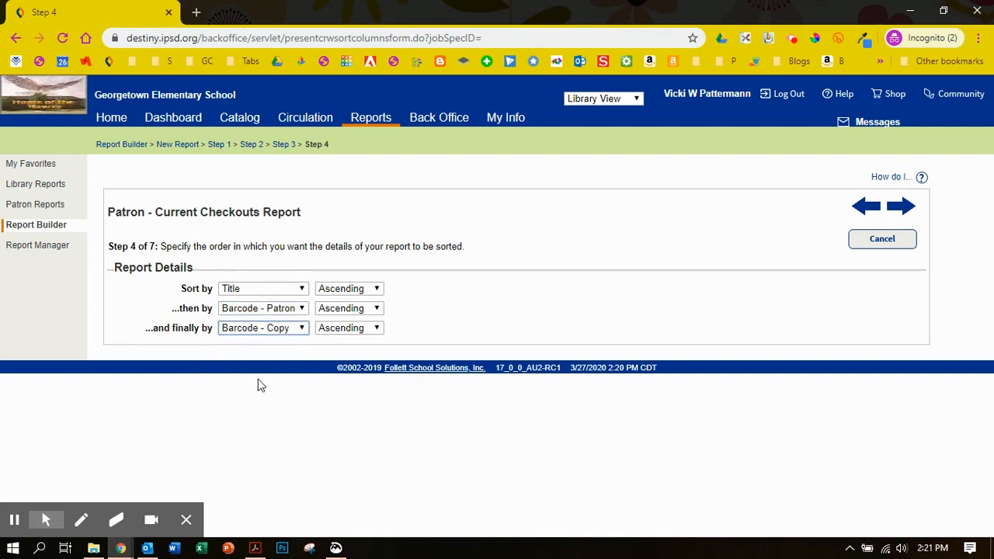
pyautogui.click(899, 208)
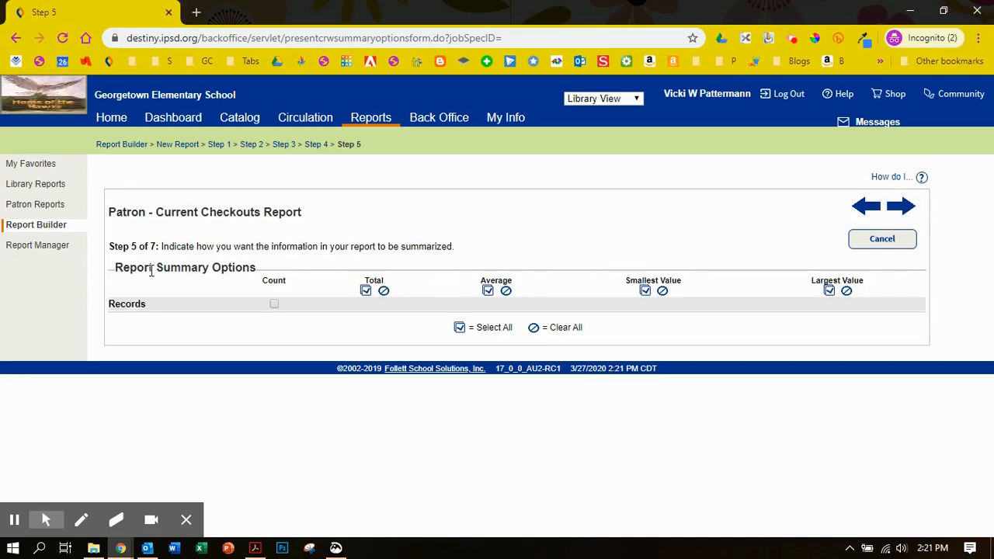
# - Skip the summary options and set the first report limiter to Collection Type equals Library
pyautogui.click(907, 208)
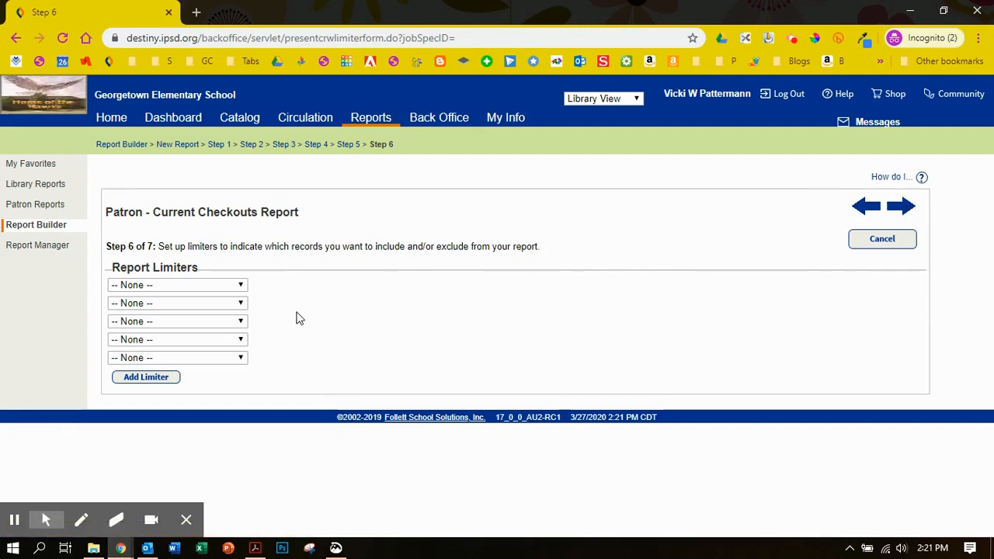
pyautogui.click(243, 286)
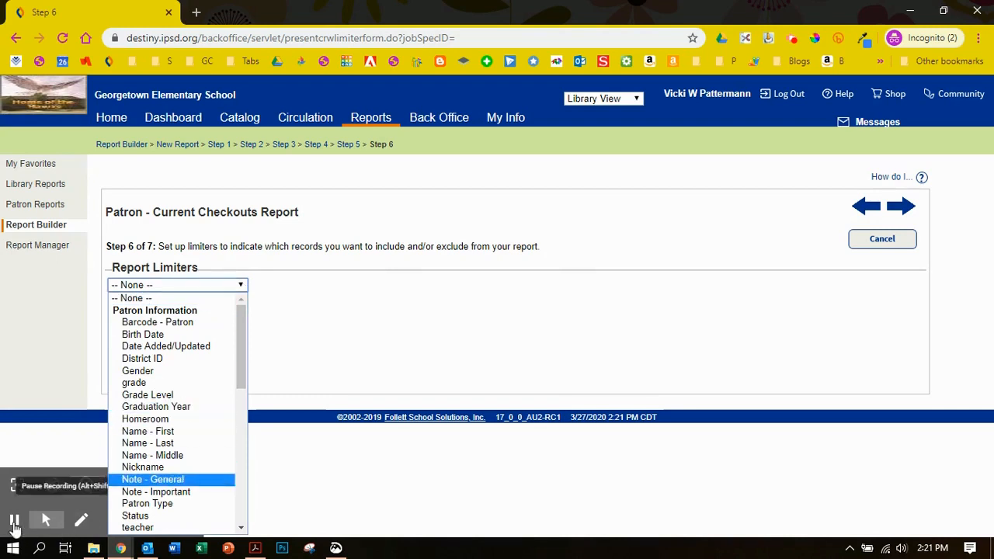
pyautogui.click(14, 522)
pyautogui.click(242, 287)
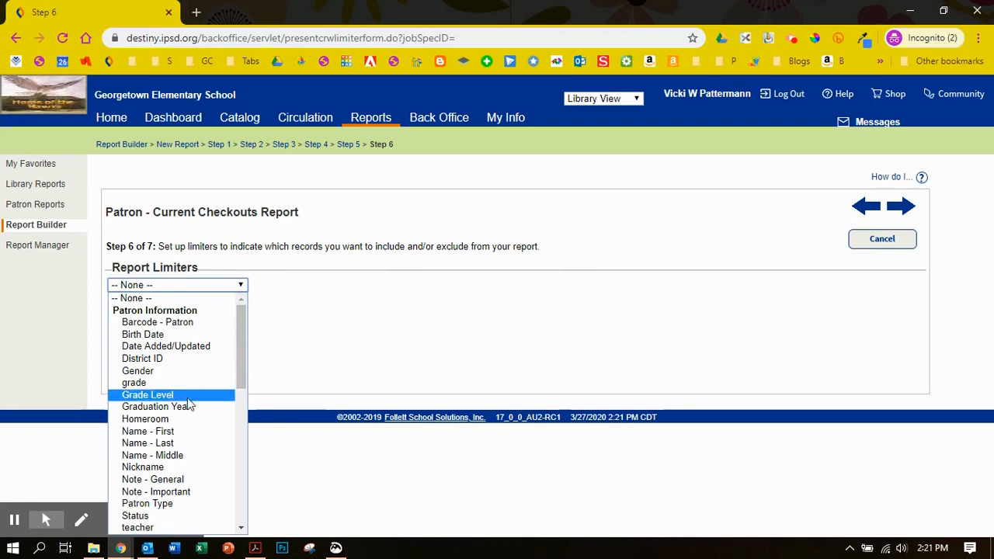
pyautogui.scroll(-4, 192, 439)
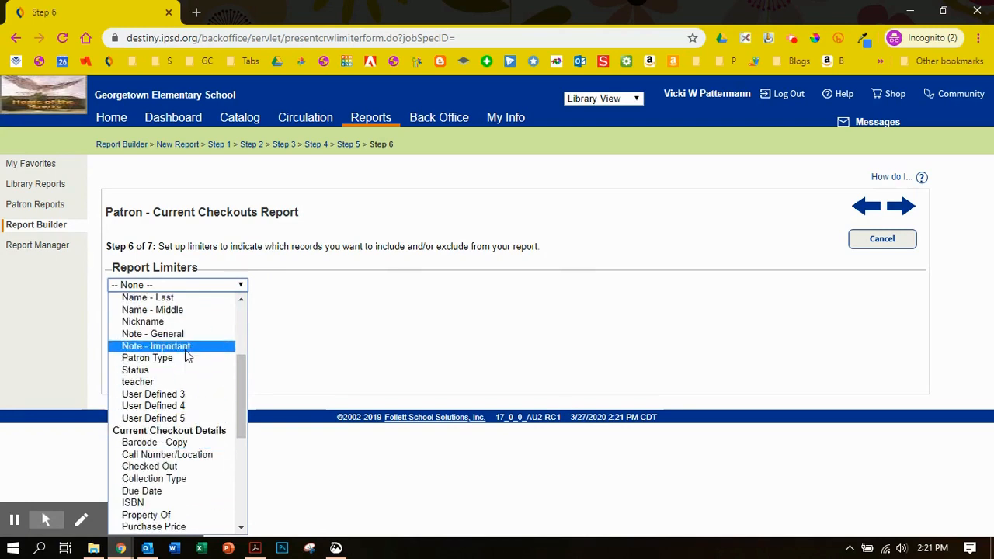
pyautogui.scroll(-4, 215, 392)
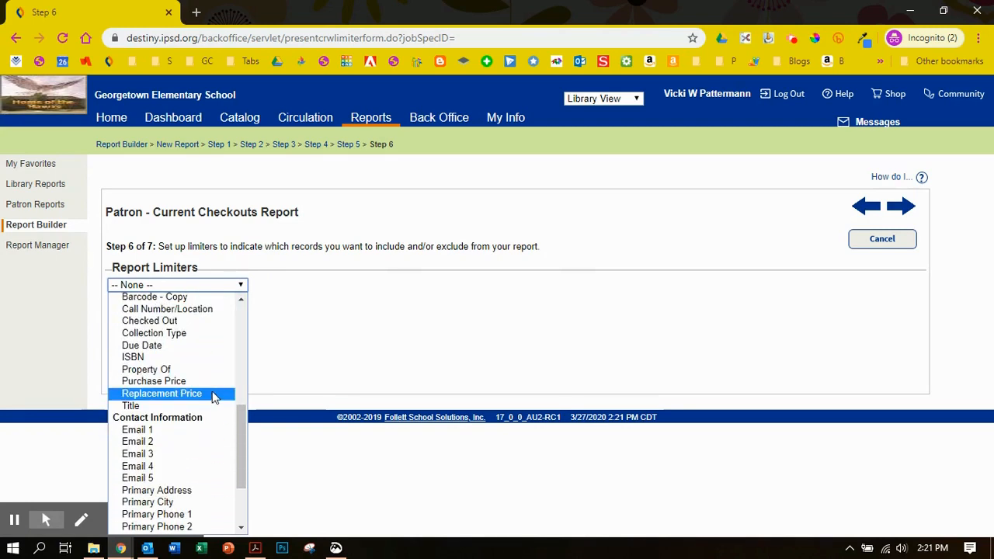
pyautogui.click(178, 333)
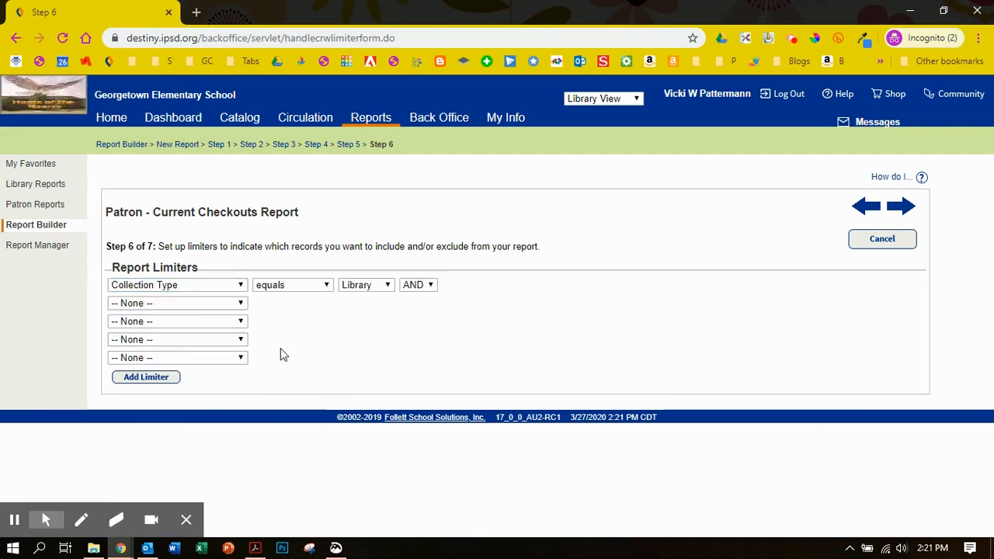
pyautogui.click(388, 285)
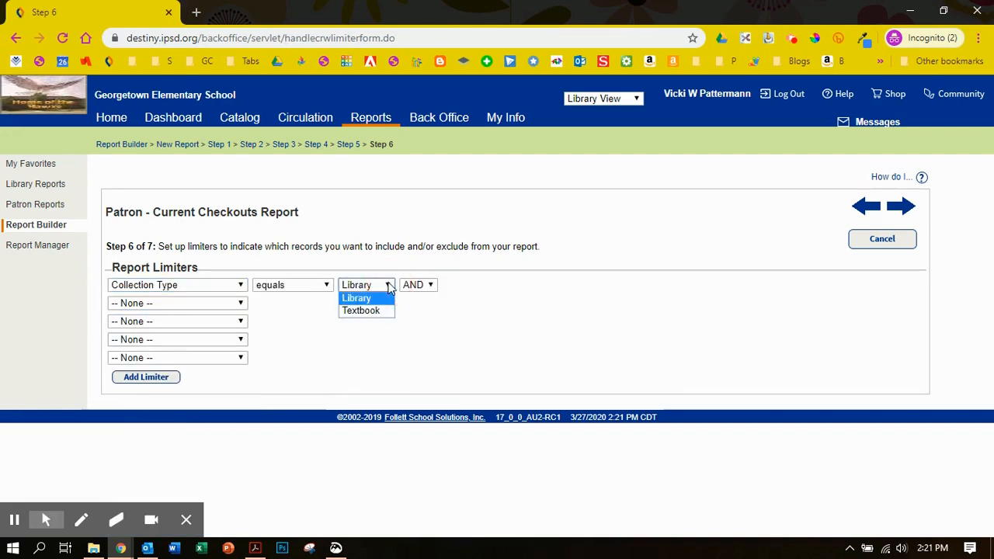
pyautogui.click(359, 300)
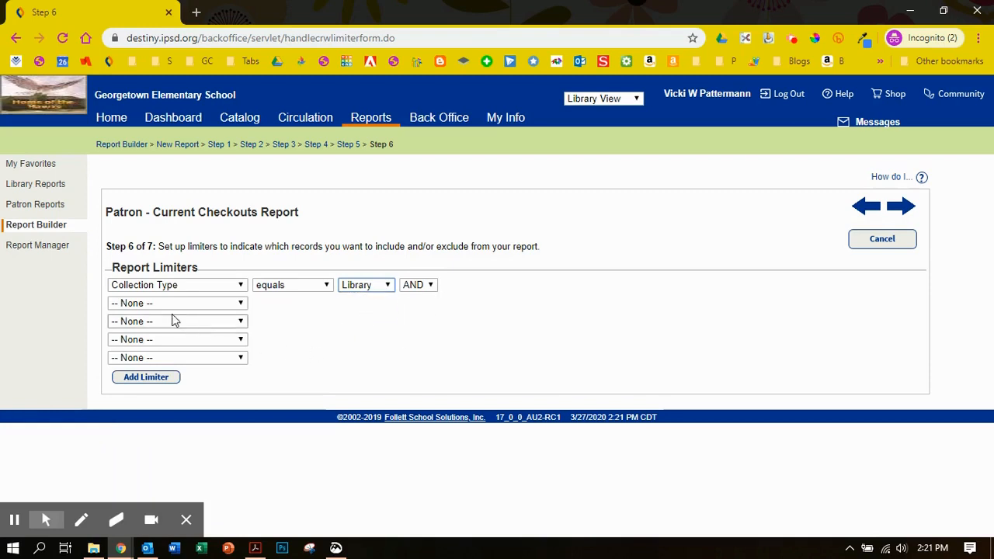
# - Set the second report limiter to Patron Type equals Student
pyautogui.click(132, 304)
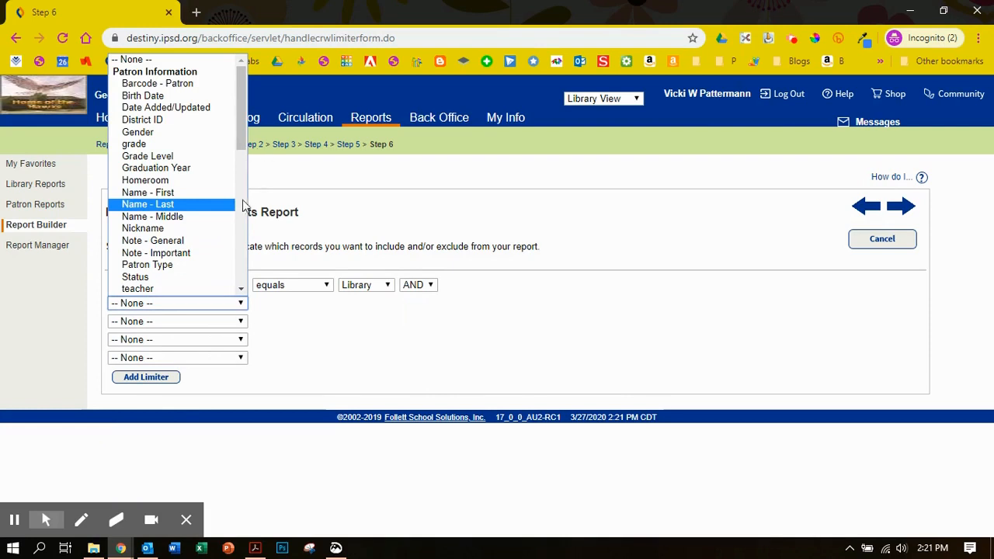
pyautogui.click(171, 264)
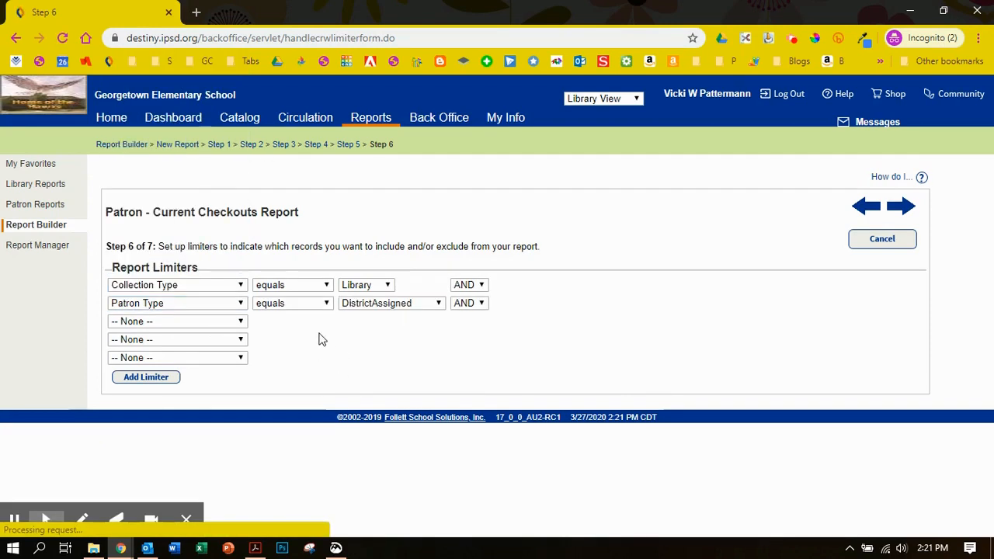
pyautogui.click(439, 305)
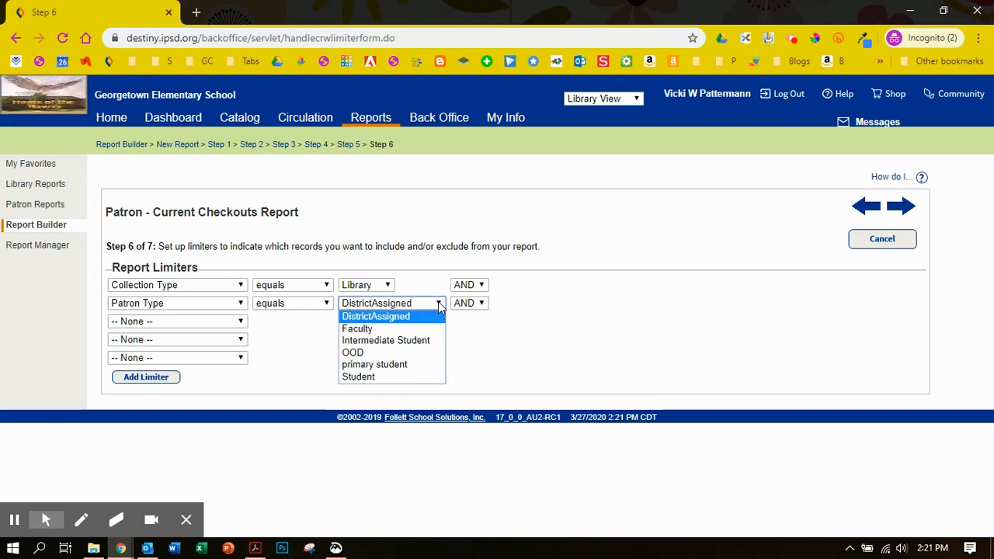
pyautogui.click(383, 377)
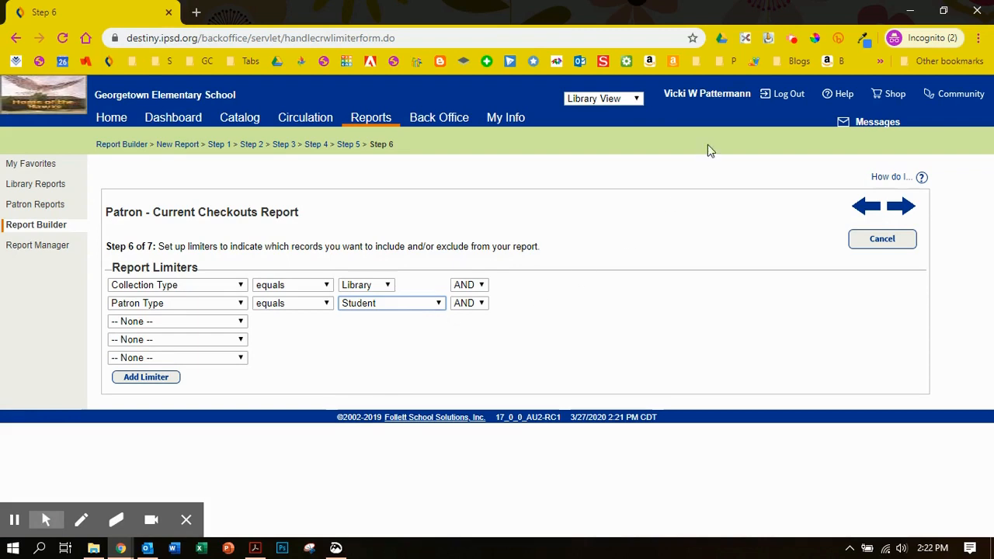
# - Keep Student as the patron type in the second limiter and continue to the report naming step
pyautogui.click(438, 304)
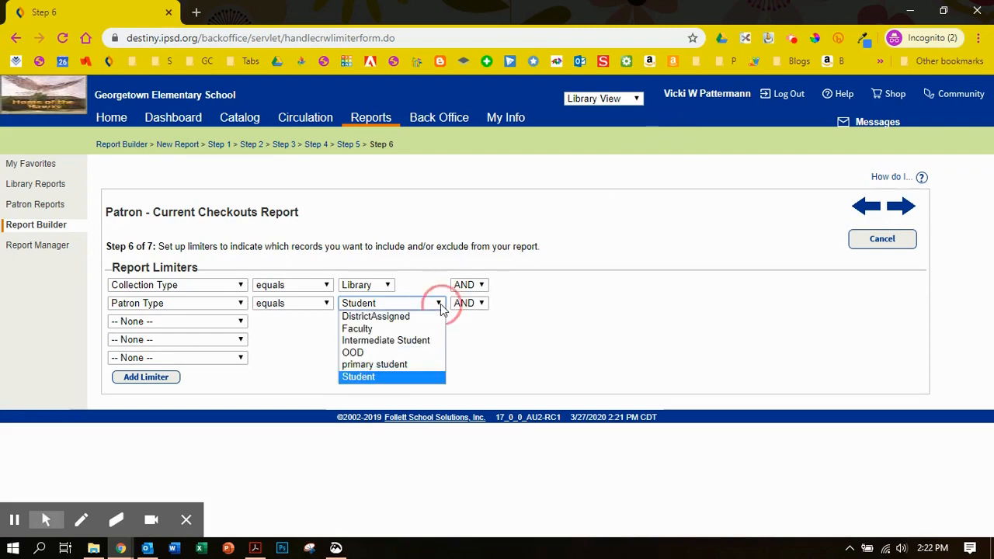
pyautogui.click(361, 378)
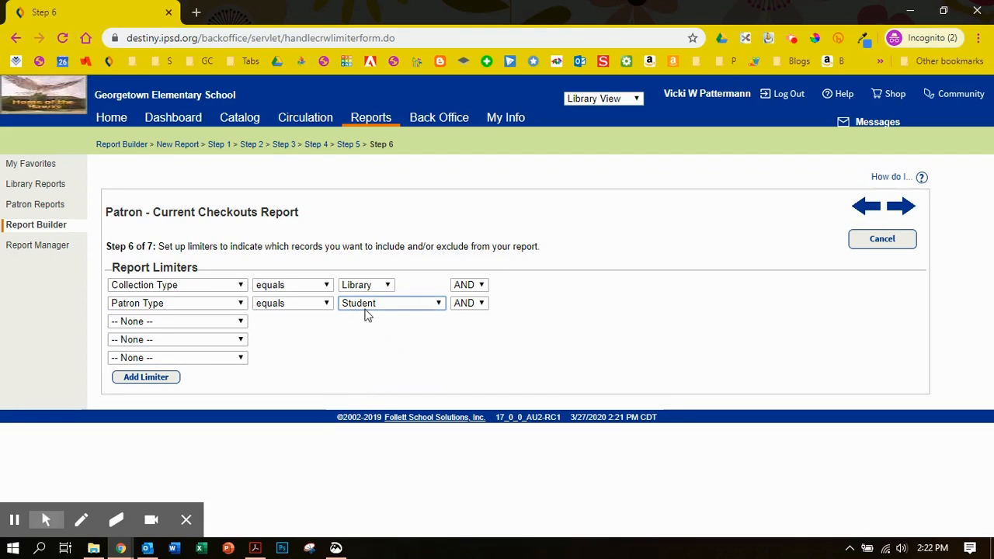
pyautogui.click(900, 206)
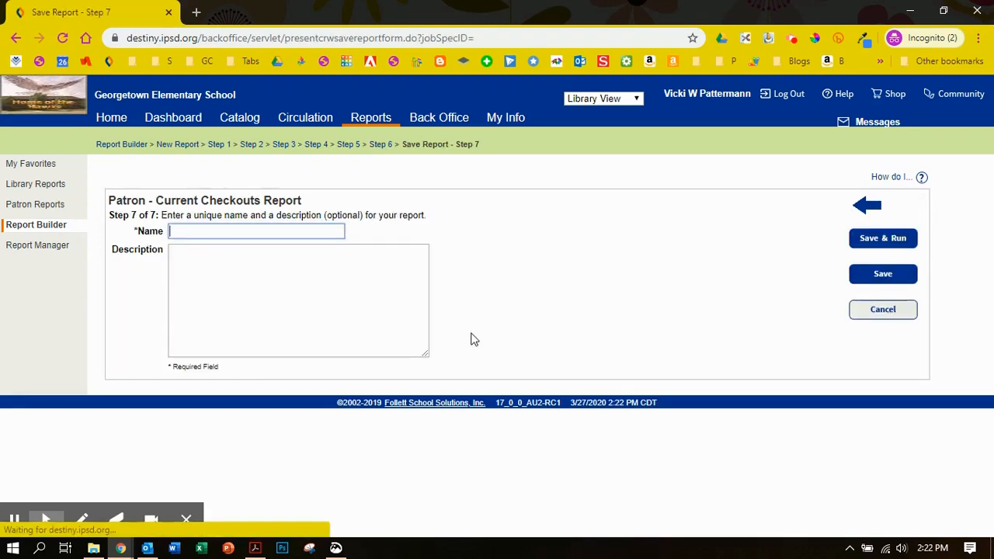
# - Name the custom report Georgetown Global Renewals2, then save and run it
pyautogui.write('Georgetown')
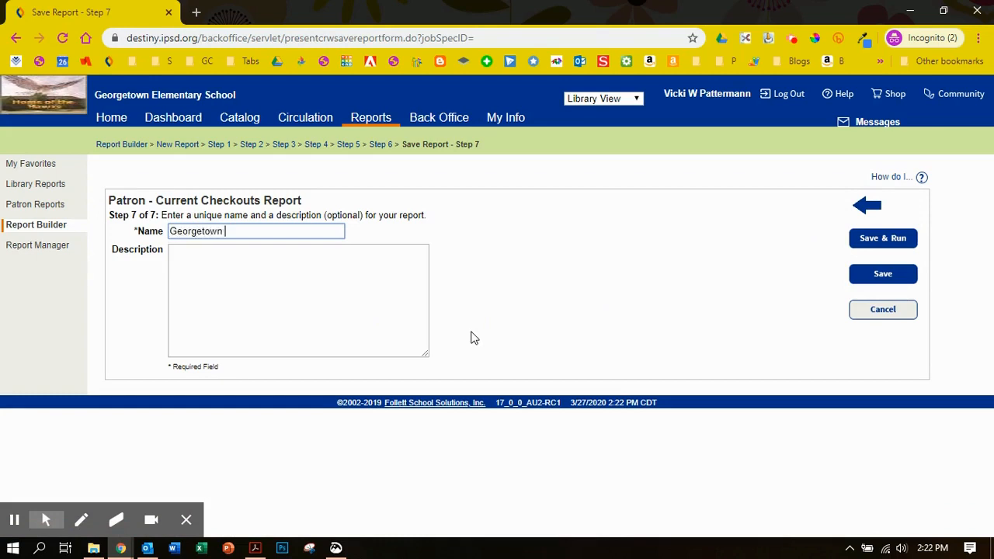
pyautogui.write(' Global Renewals')
pyautogui.click(873, 237)
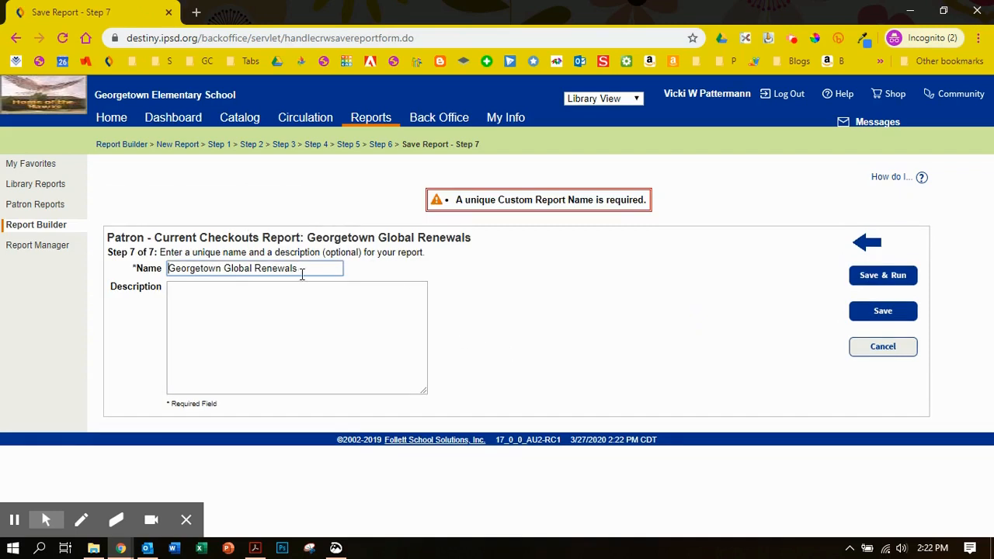
pyautogui.write('2')
pyautogui.click(886, 277)
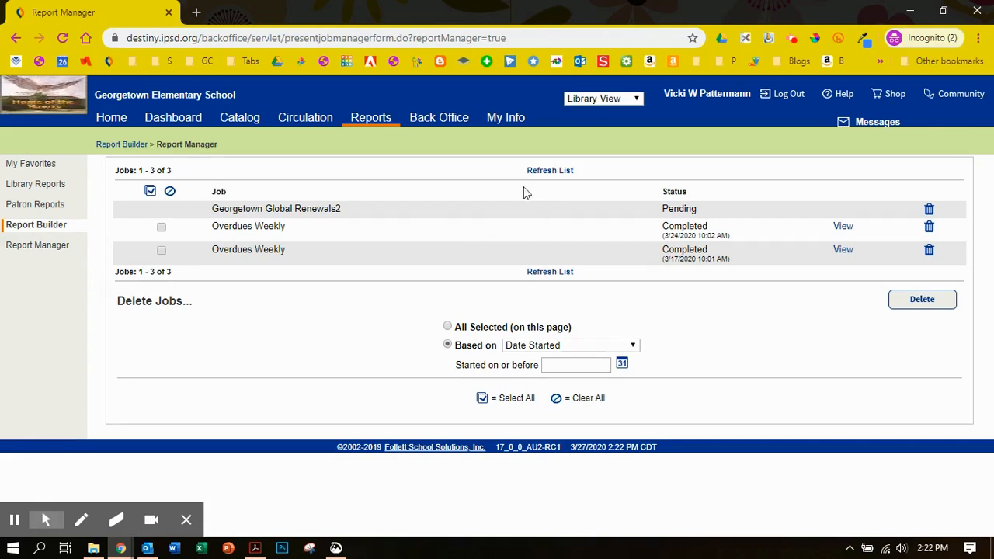
# - Refresh the job list and open the Georgetown Global Renewals2 report in Excel format
pyautogui.click(549, 172)
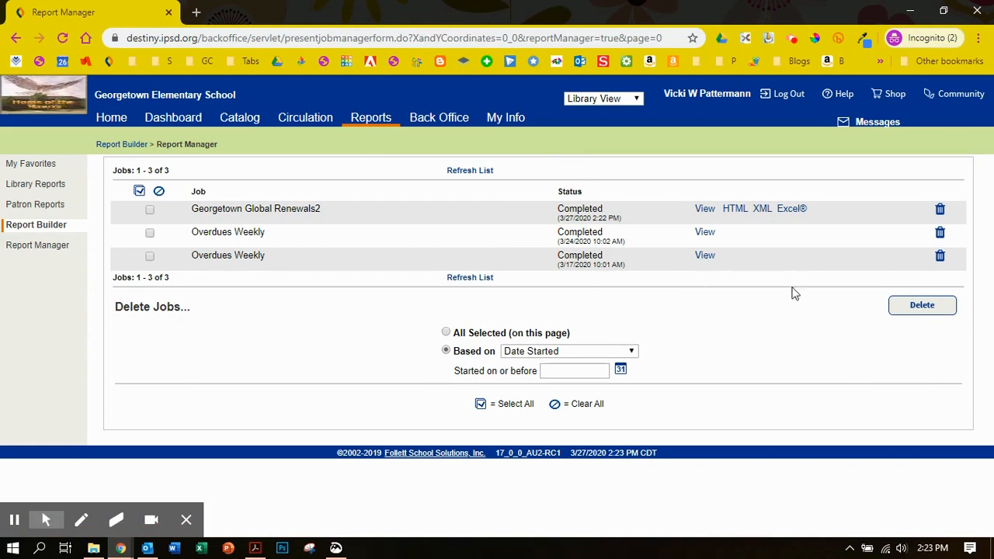
pyautogui.click(791, 210)
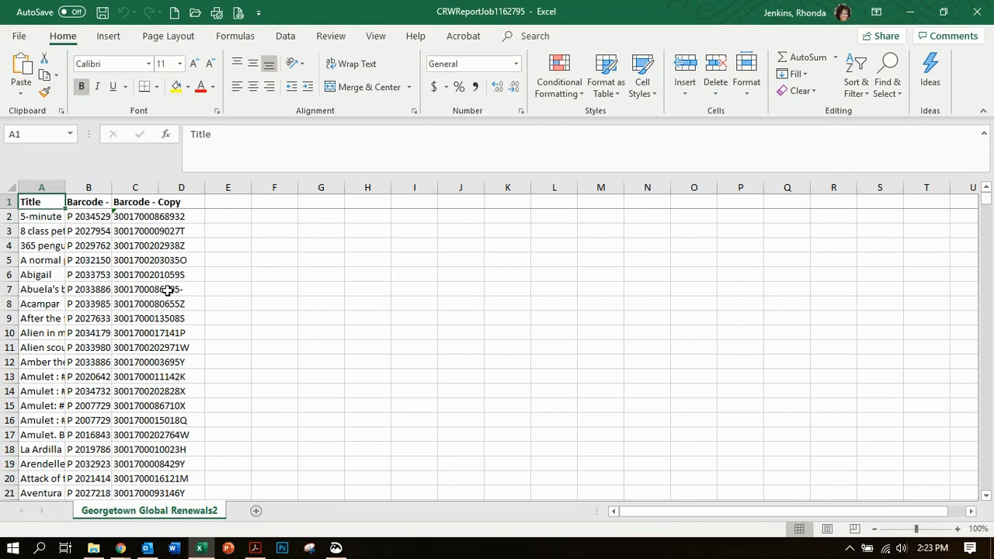
# - Delete the header row from the exported checkouts worksheet
pyautogui.click(7, 201)
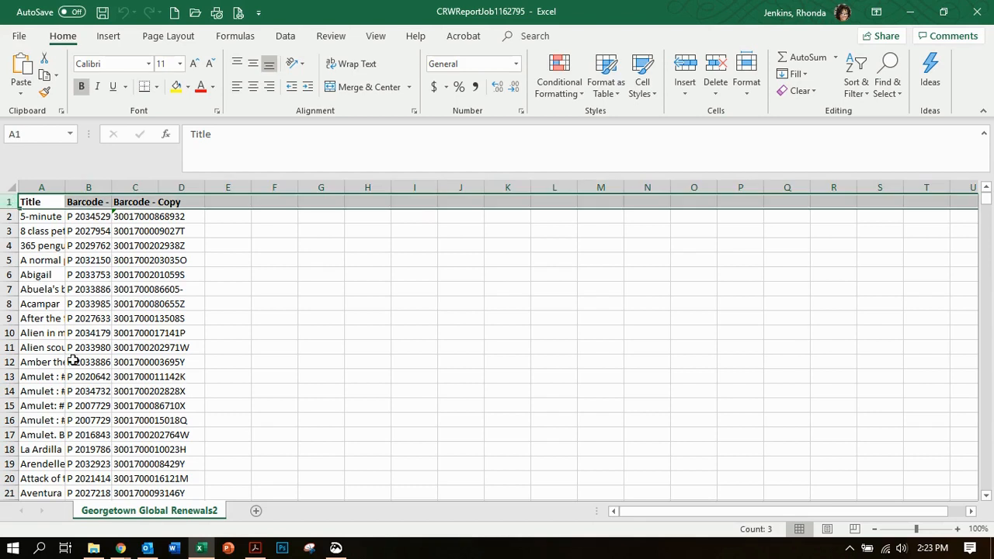
pyautogui.rightClick(6, 201)
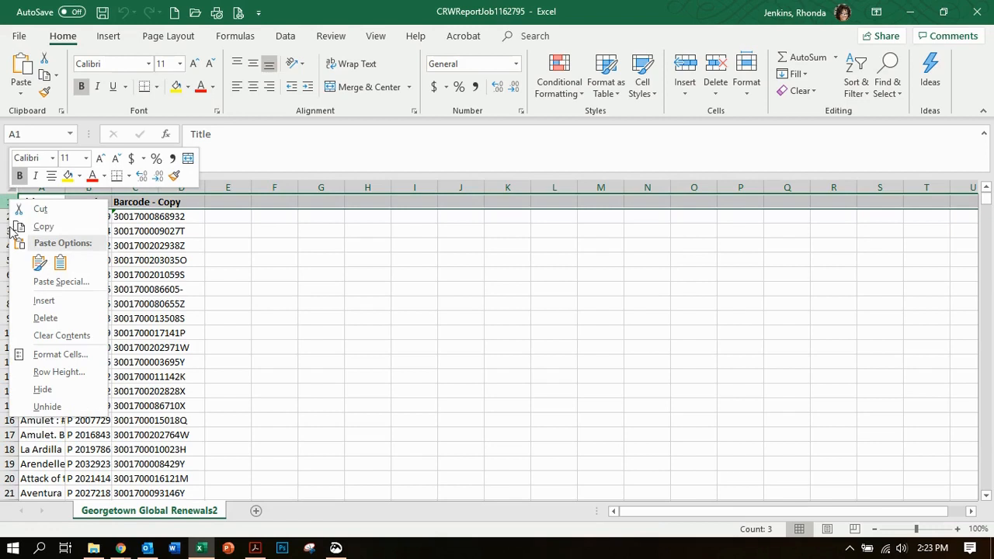
pyautogui.click(8, 202)
pyautogui.rightClick(7, 202)
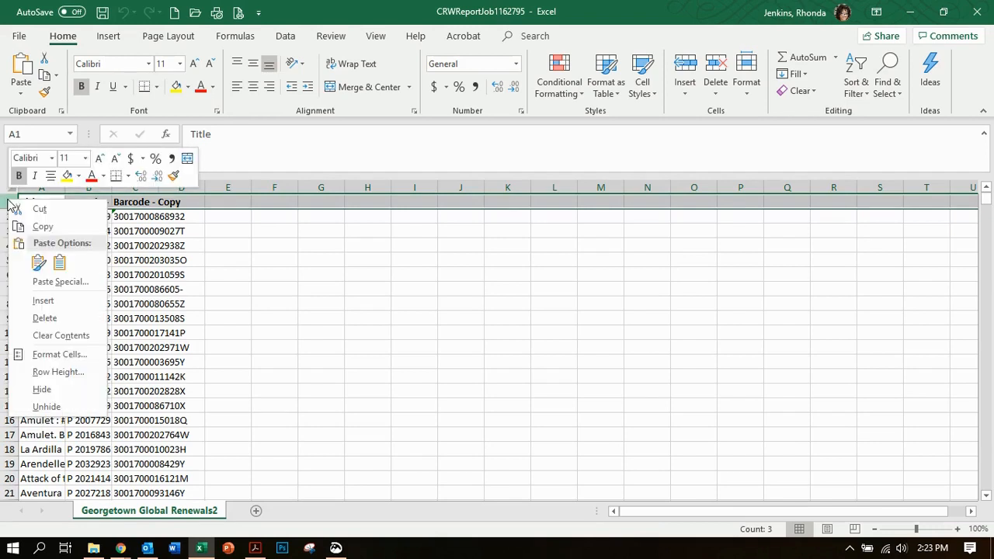
pyautogui.click(44, 318)
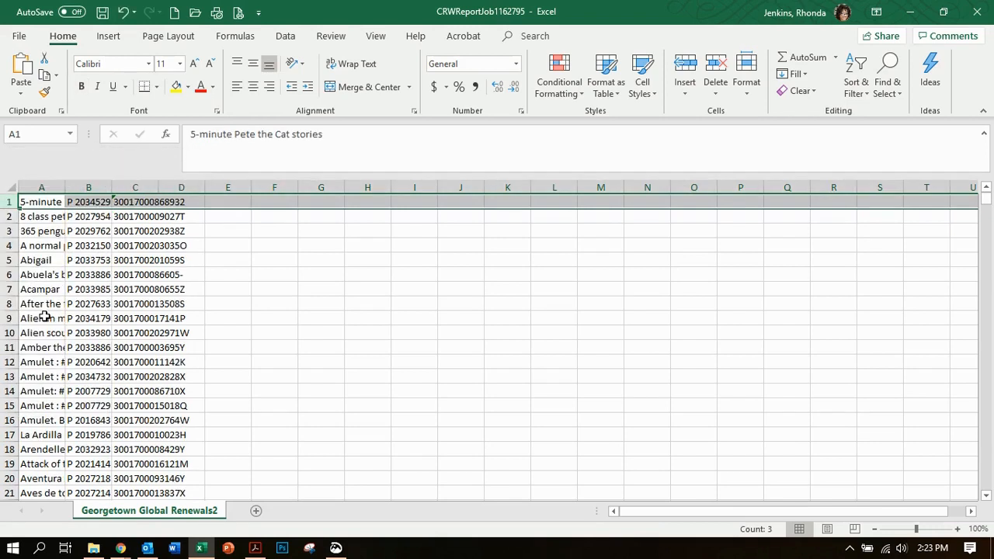
# - Clear the book titles from column A, keeping the empty column in place
pyautogui.click(41, 187)
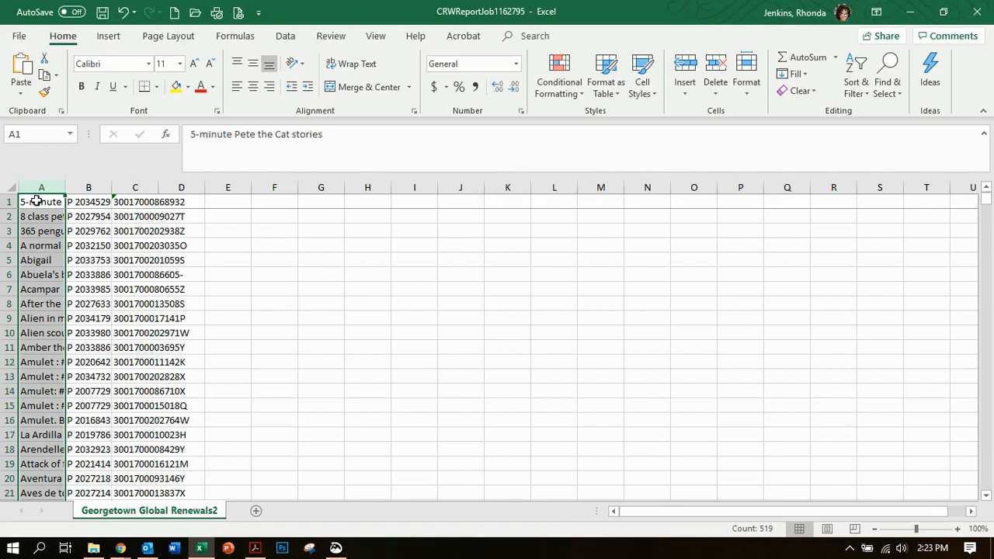
pyautogui.rightClick(37, 201)
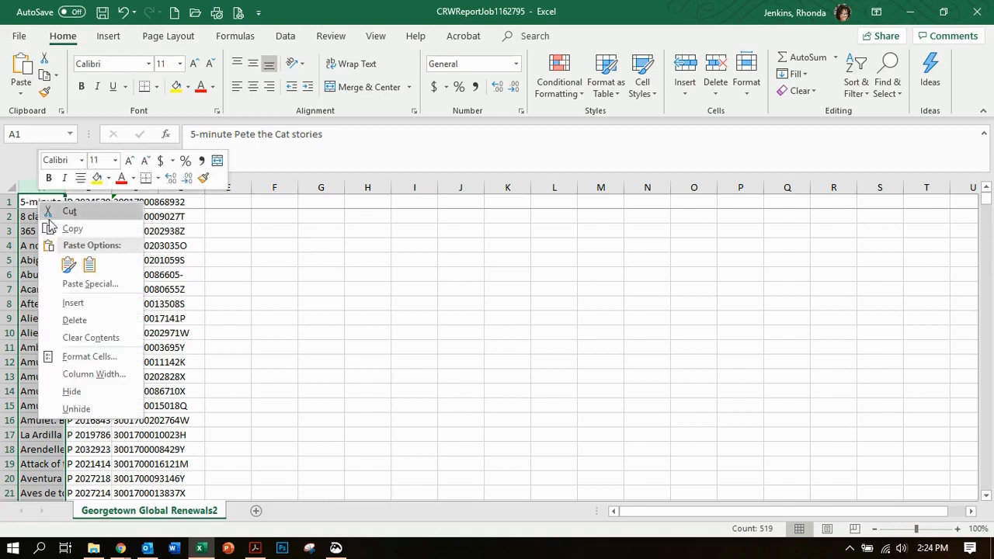
pyautogui.click(99, 343)
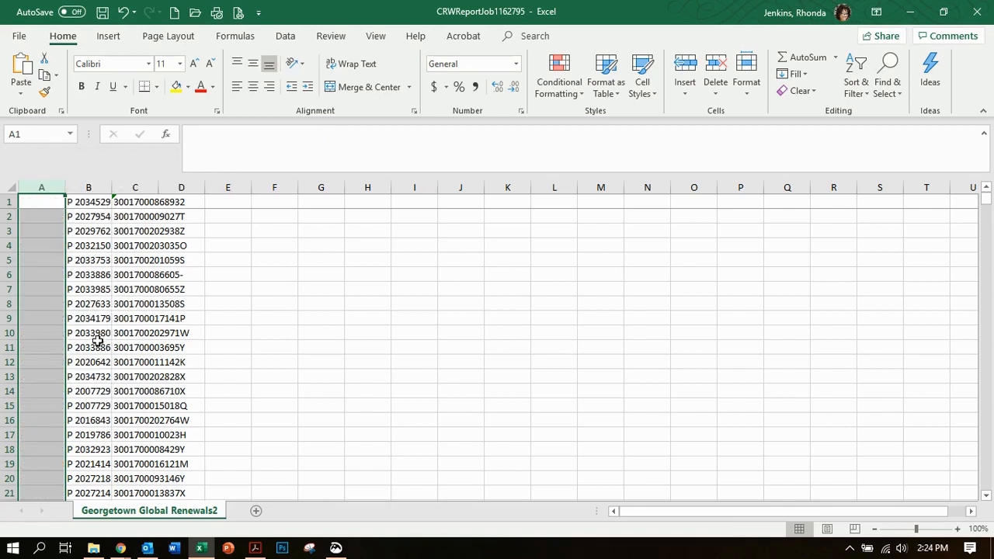
# - Enter the command code %C123H in cell A1
pyautogui.click(35, 200)
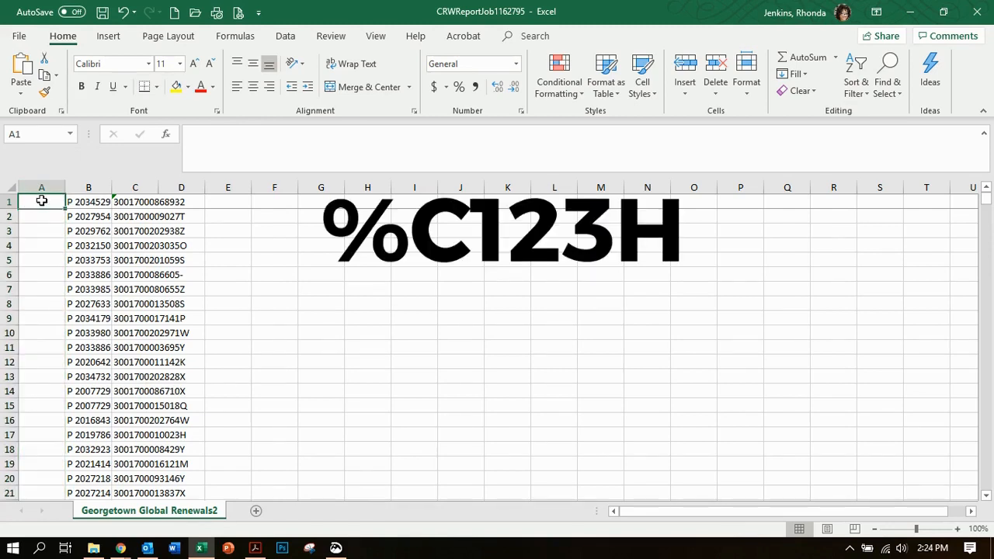
pyautogui.write('%')
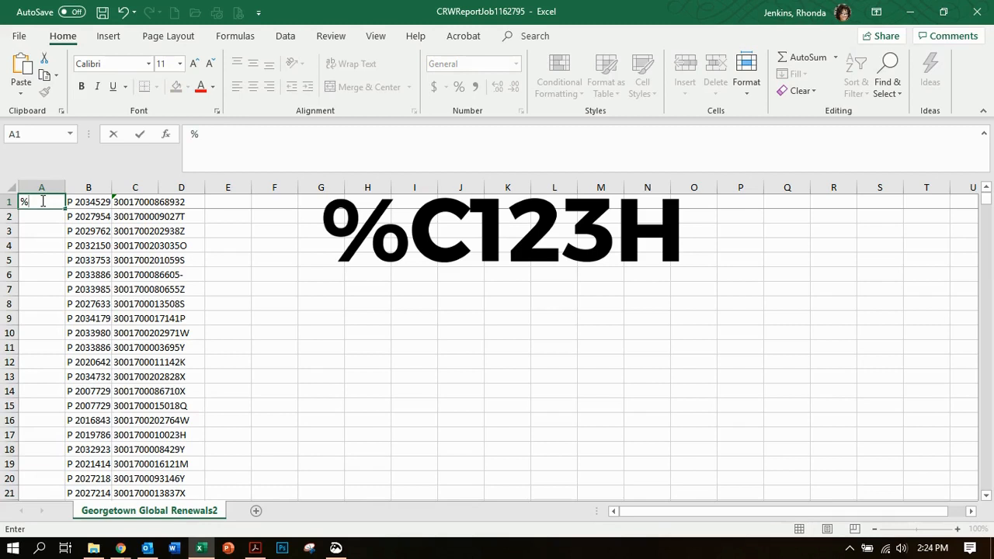
pyautogui.write('C123H')
pyautogui.click(31, 216)
# - Copy the %C123H code from A1 into every row from A2 through A519, pasting it as values
pyautogui.click(39, 201)
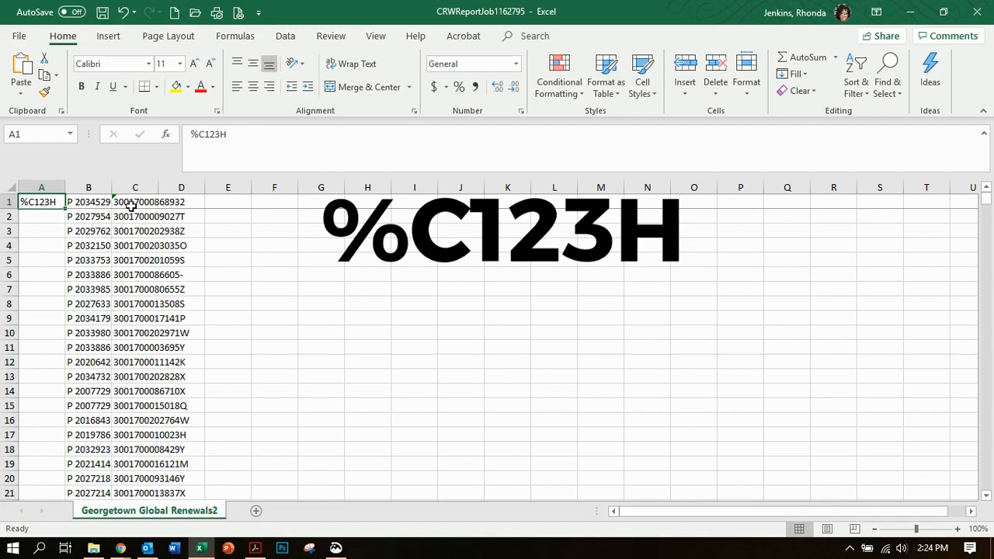
pyautogui.hotkey('ctrl', 'c')
pyautogui.click(44, 219)
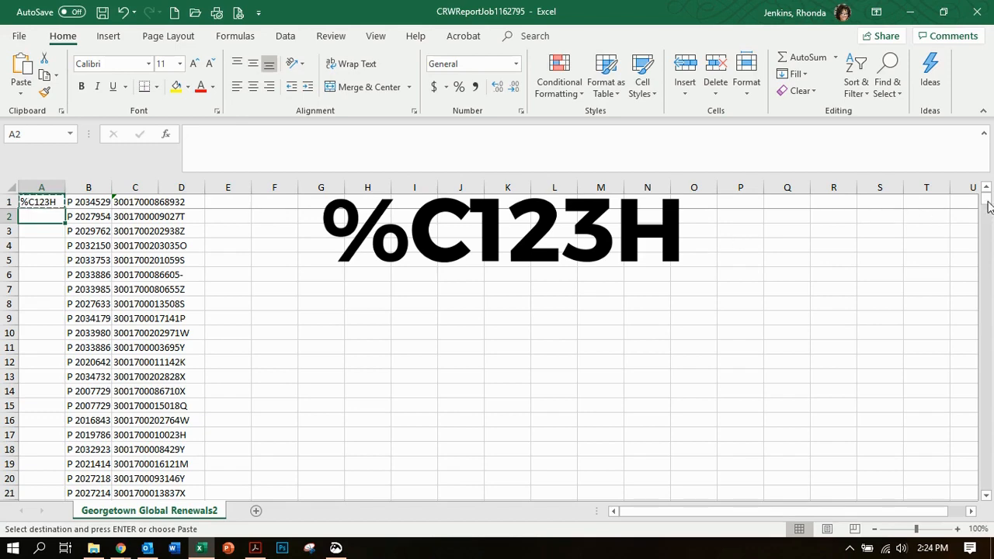
pyautogui.moveTo(987, 199); pyautogui.dragTo(990, 318)
pyautogui.moveTo(991, 399); pyautogui.dragTo(985, 409)
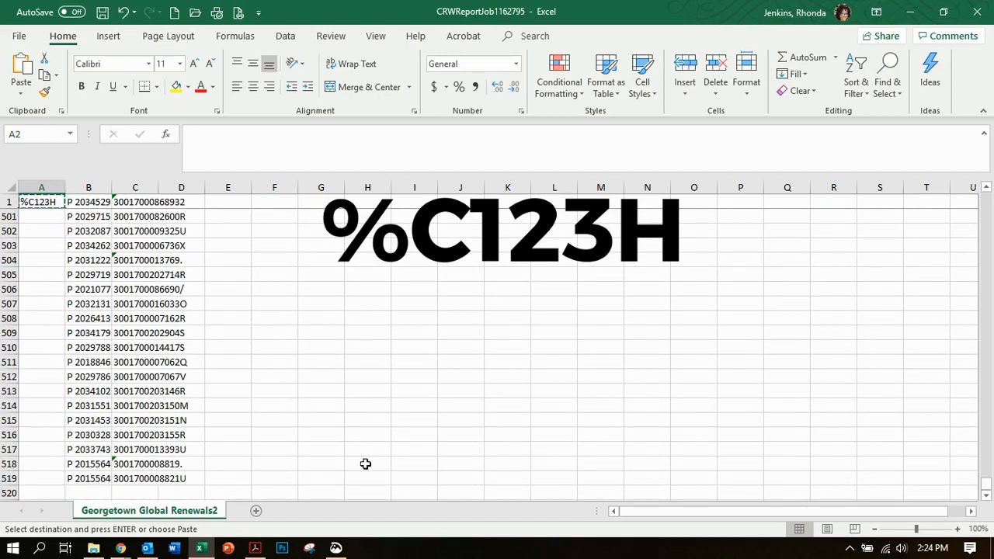
pyautogui.keyDown('shift'); pyautogui.click(36, 478); pyautogui.keyUp('shift')
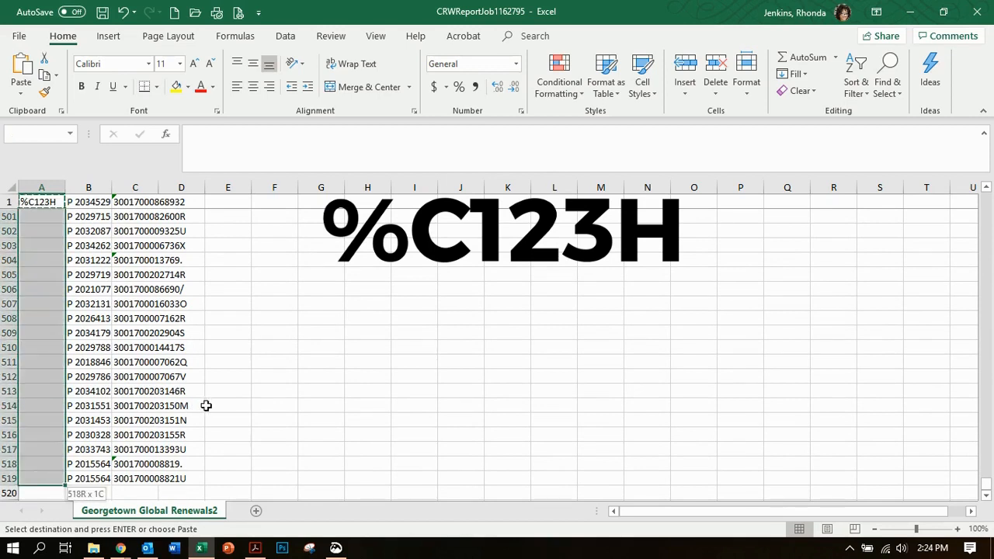
pyautogui.hotkey('ctrl', 'v')
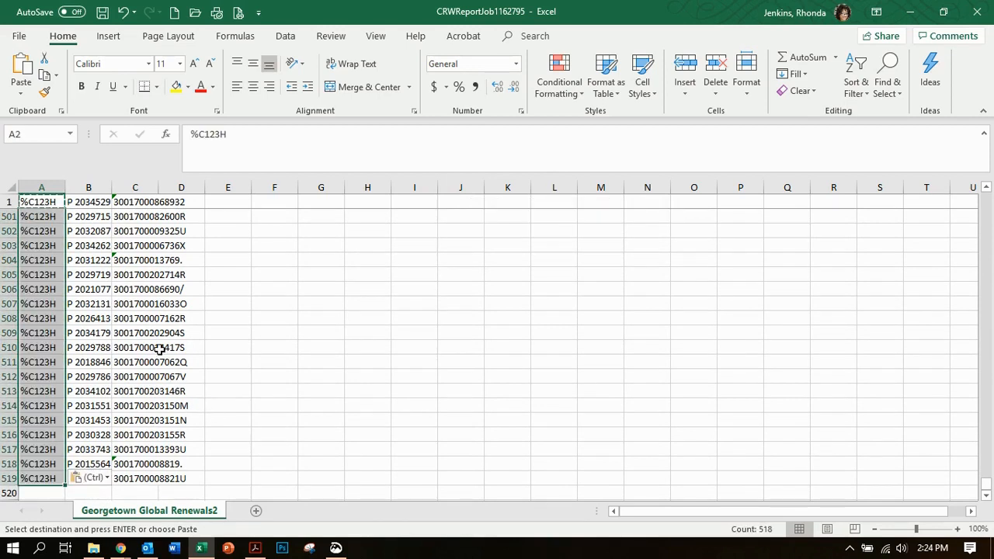
pyautogui.rightClick(33, 220)
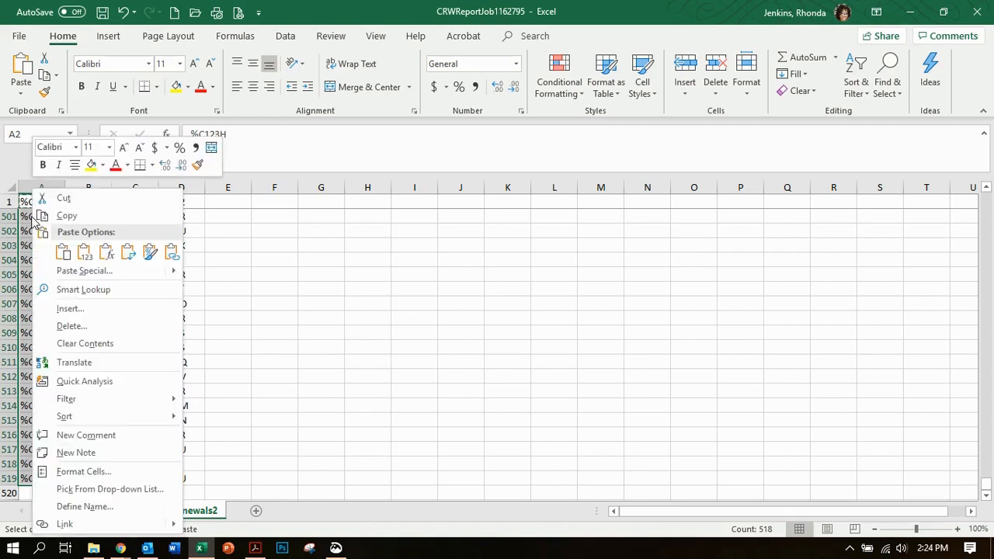
pyautogui.click(84, 255)
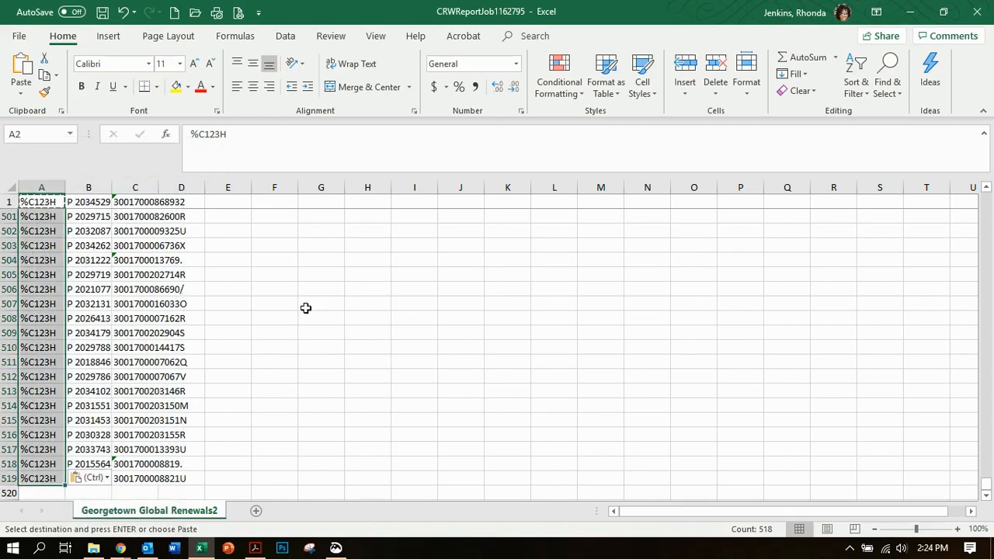
pyautogui.moveTo(988, 479); pyautogui.dragTo(986, 194)
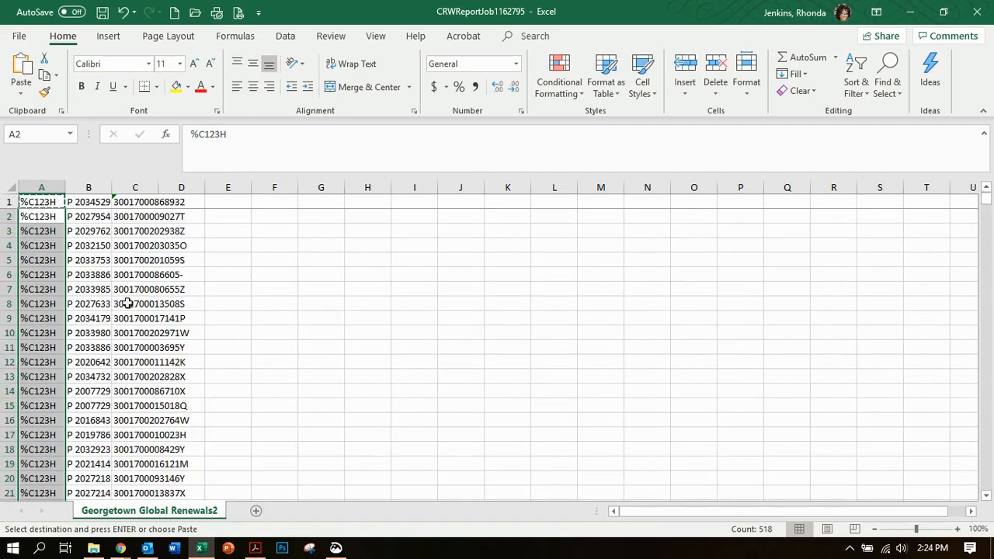
pyautogui.click(107, 231)
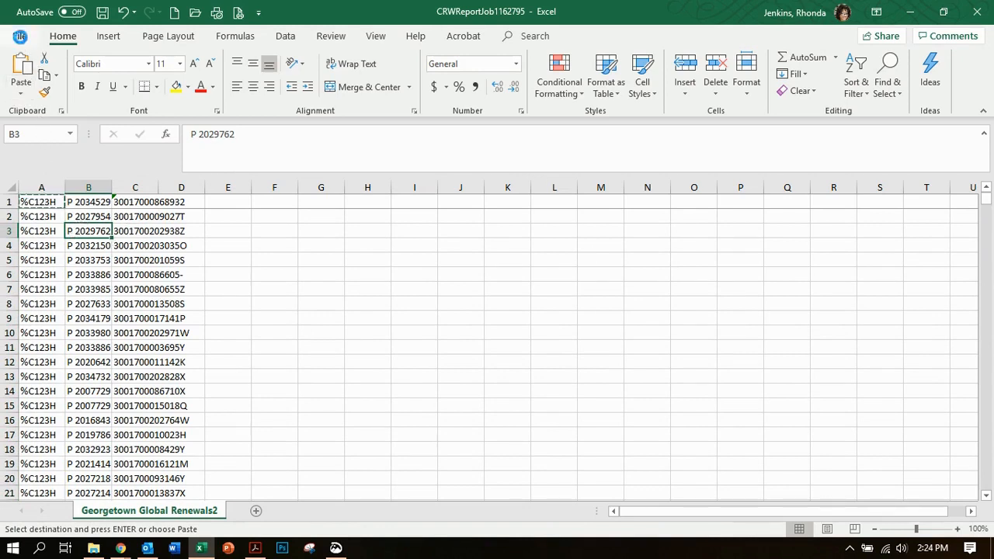
# - Save the workbook in the Downloads folder as GT Renwals, using the CSV (Comma delimited) file type
pyautogui.click(19, 37)
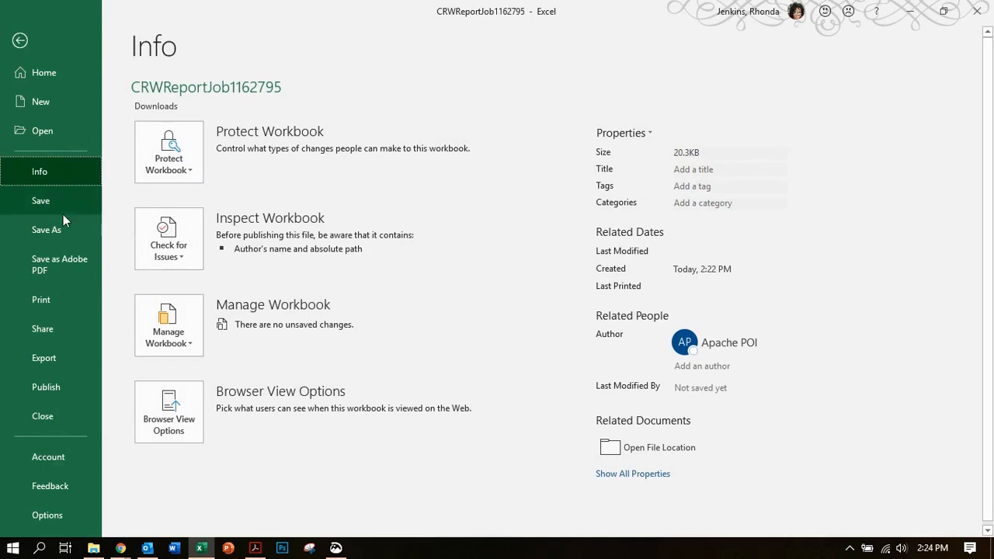
pyautogui.click(54, 230)
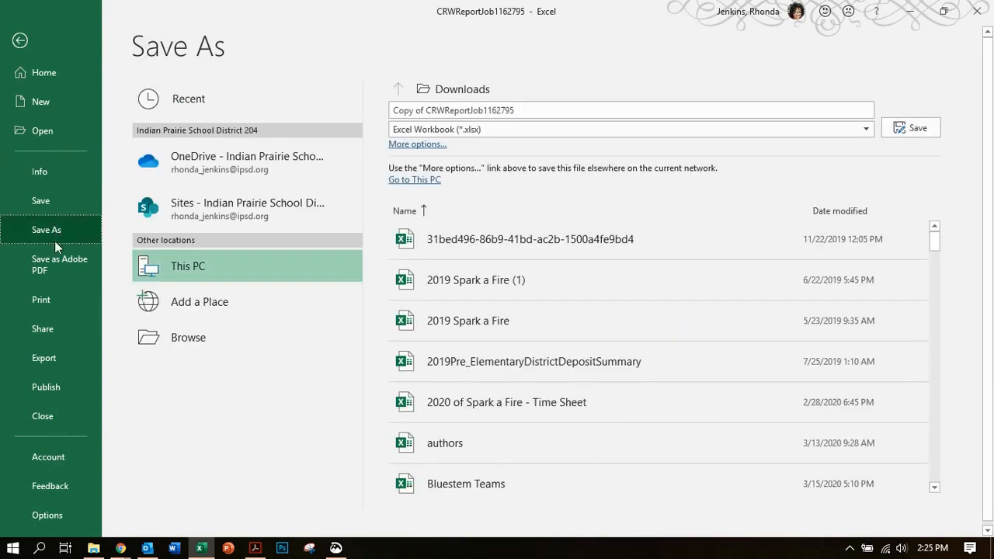
pyautogui.click(190, 339)
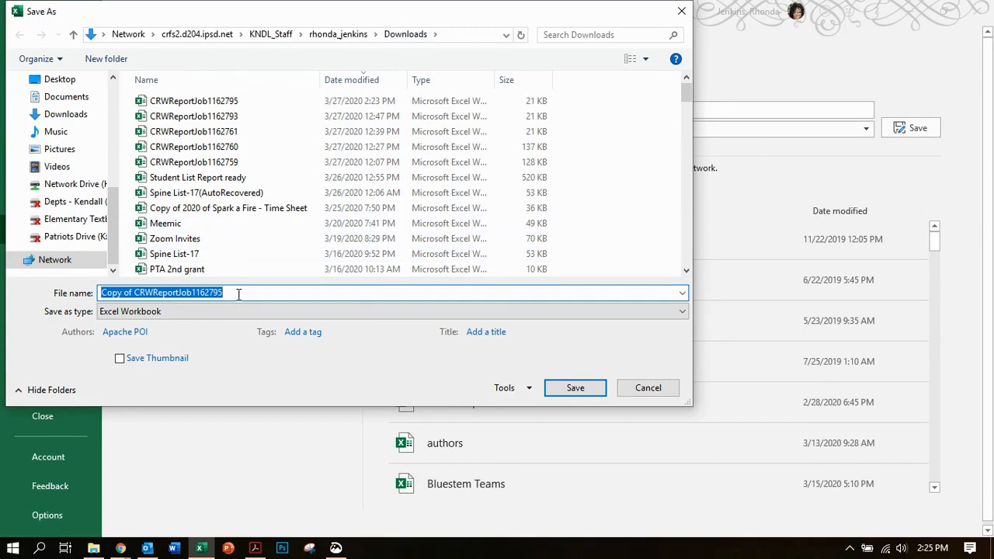
pyautogui.write('GT Renwals')
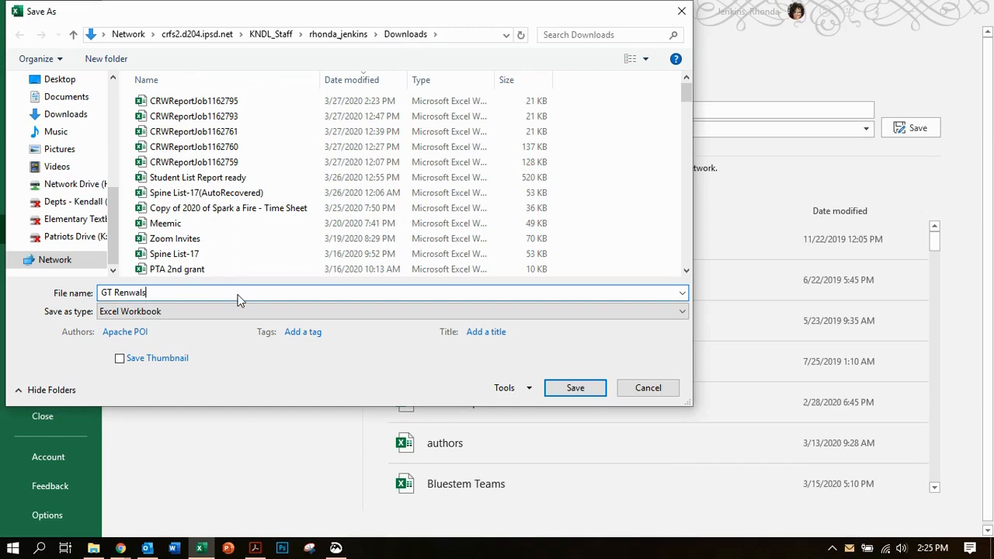
pyautogui.click(130, 313)
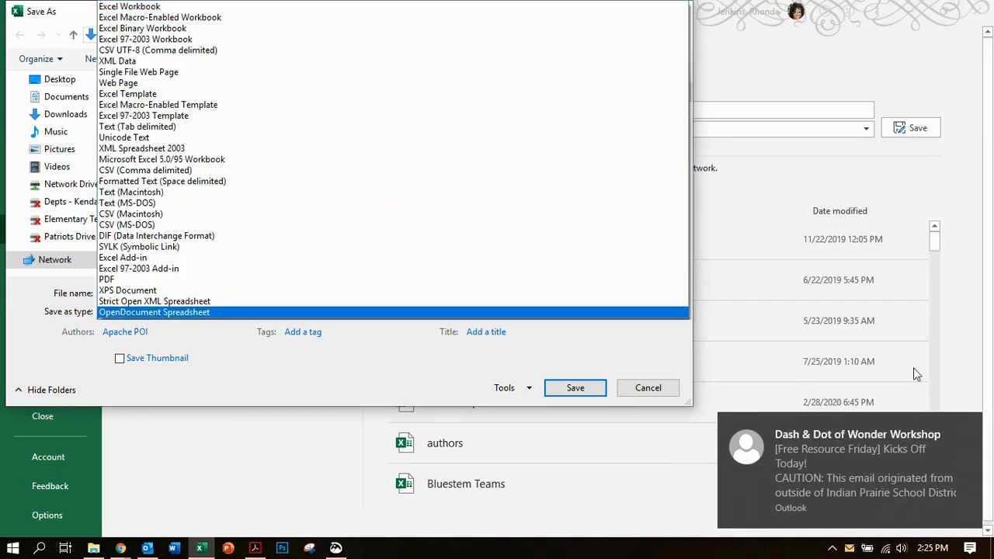
pyautogui.click(971, 429)
pyautogui.click(126, 313)
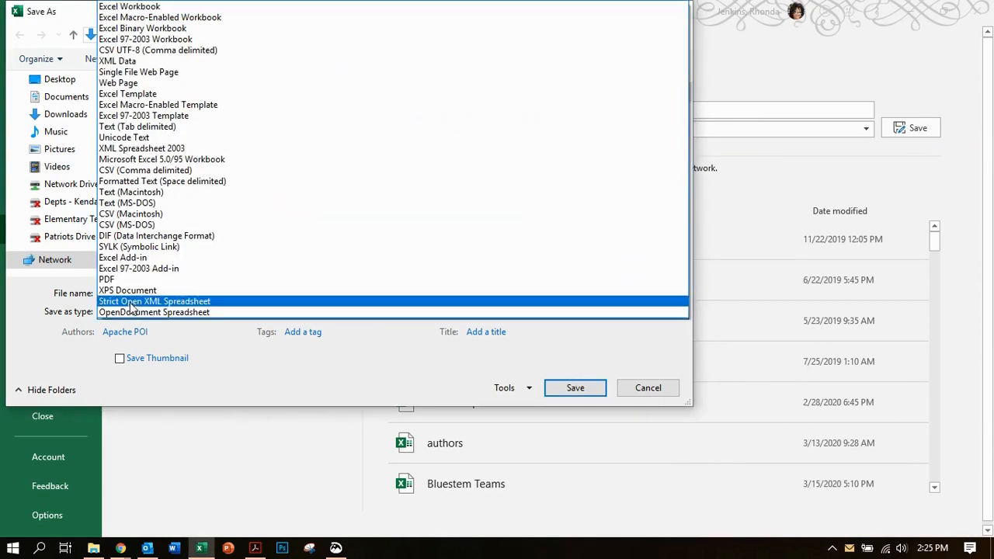
pyautogui.click(192, 170)
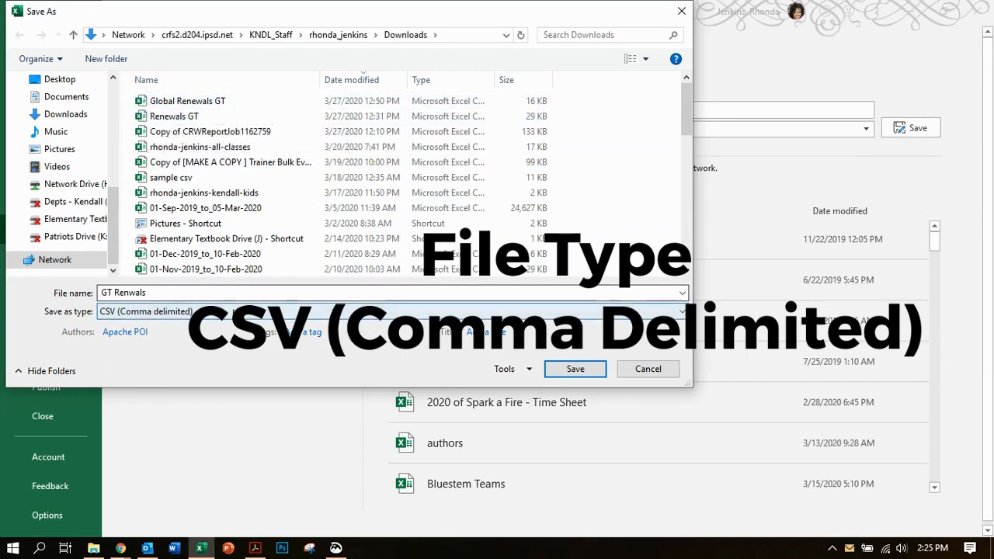
pyautogui.click(550, 370)
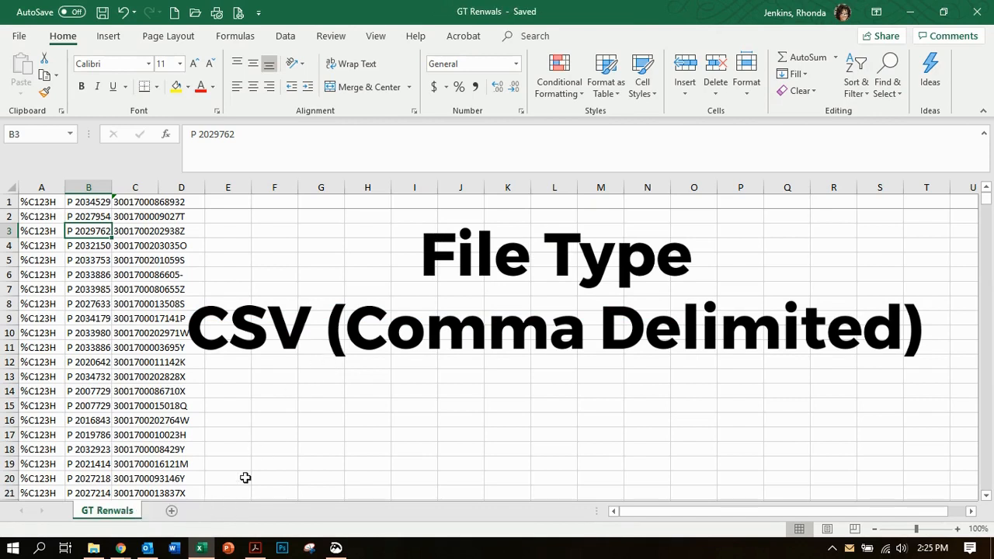
# - Switch to Word and browse for a file to open, with the file type filter set to All Files
pyautogui.click(175, 549)
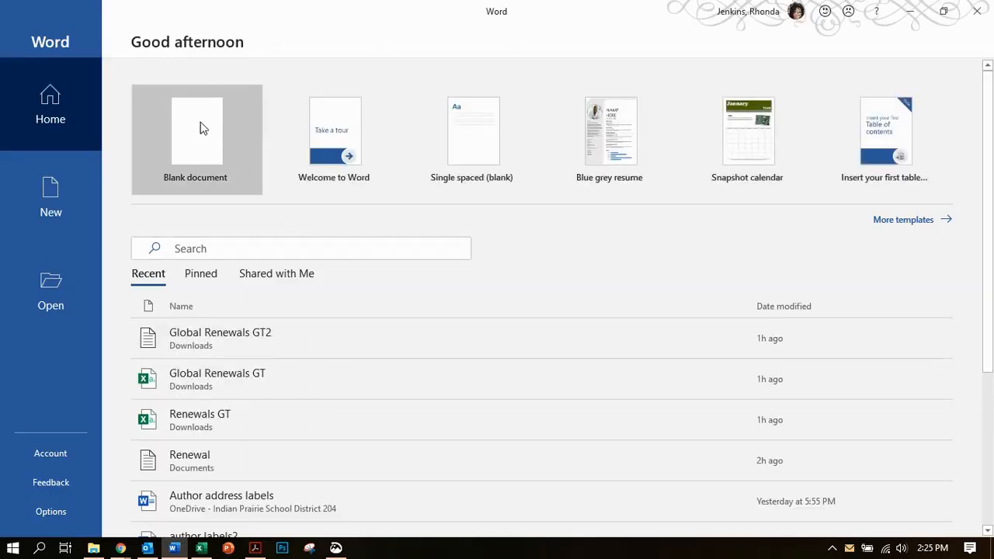
pyautogui.click(63, 280)
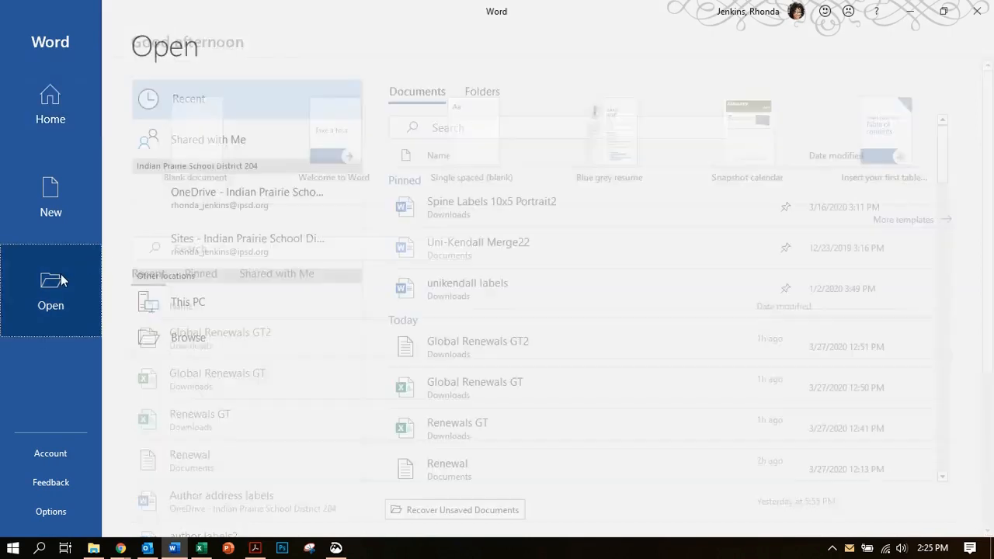
pyautogui.click(174, 376)
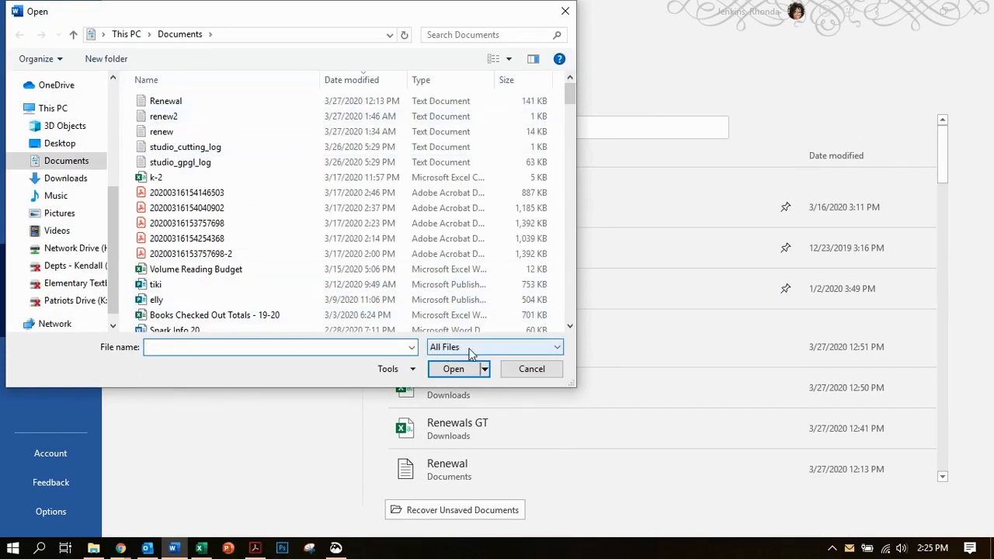
pyautogui.click(557, 347)
pyautogui.click(503, 373)
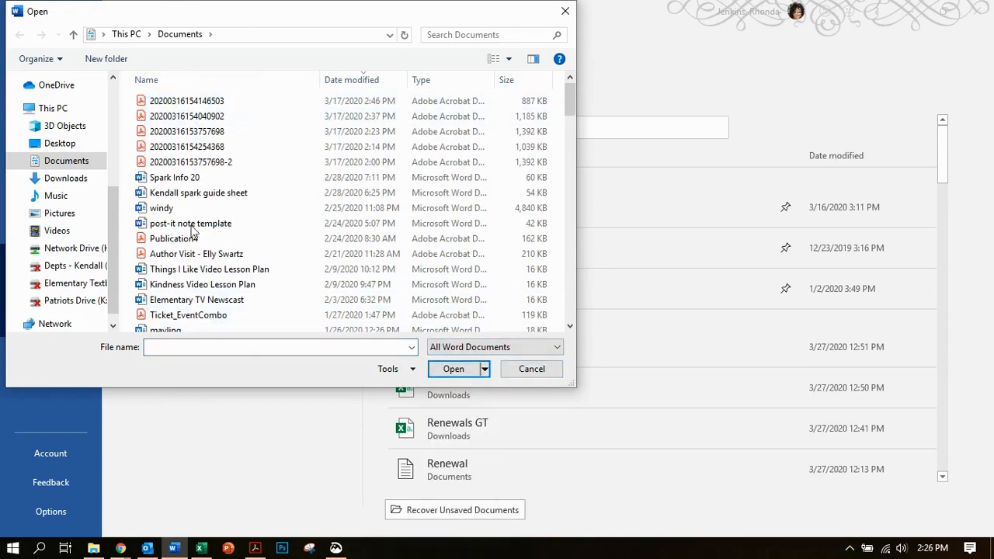
pyautogui.click(483, 351)
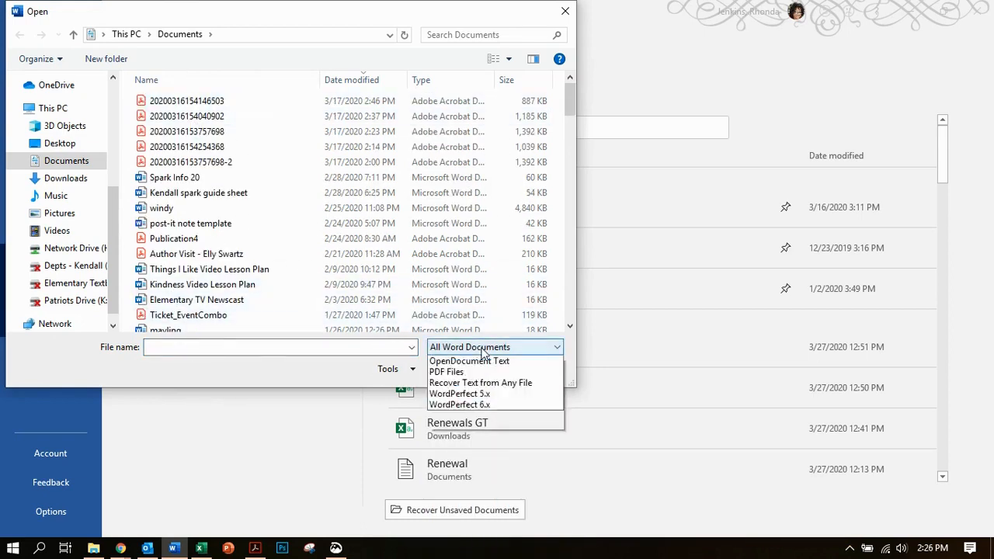
pyautogui.click(466, 358)
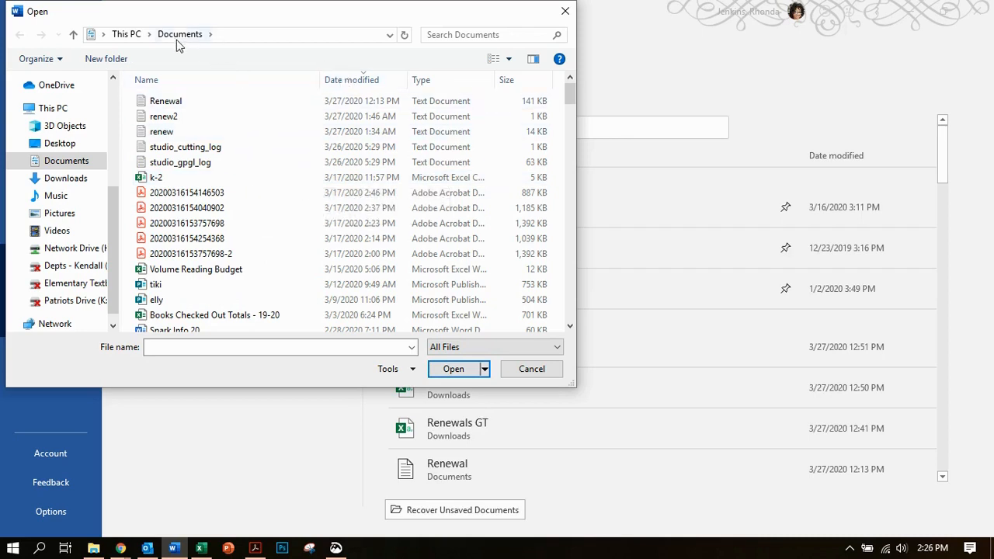
# - Open the GT Renwals file from the Downloads folder as a read-only copy
pyautogui.click(83, 184)
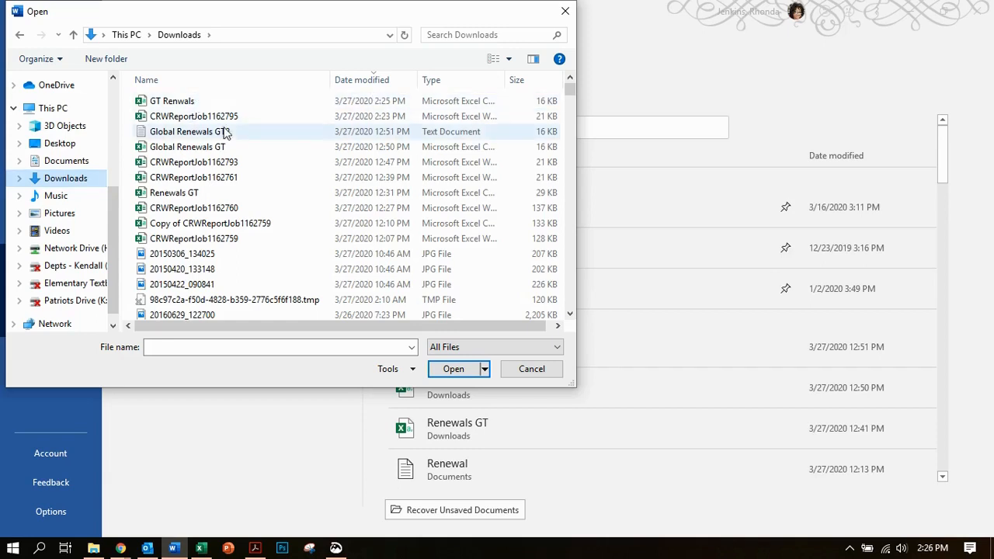
pyautogui.doubleClick(172, 101)
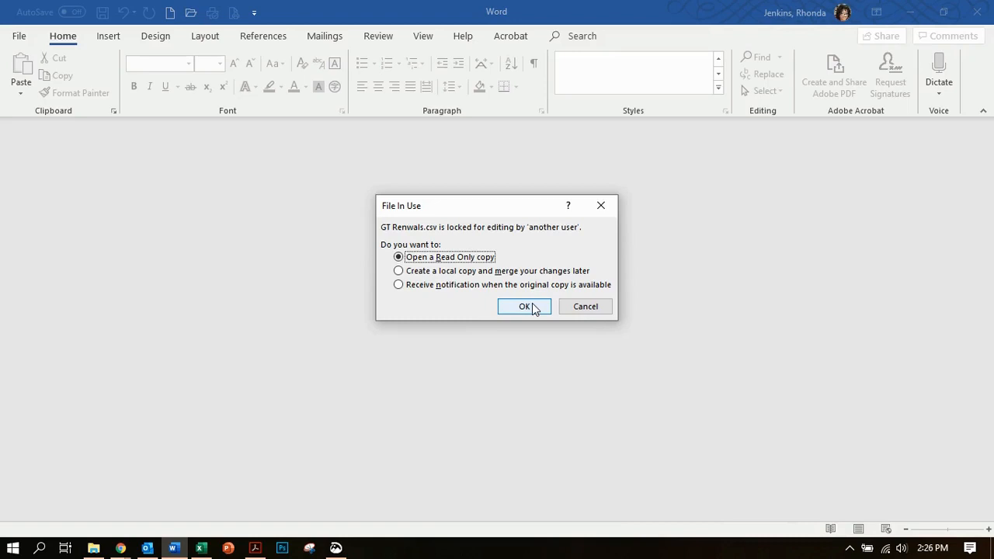
pyautogui.click(521, 306)
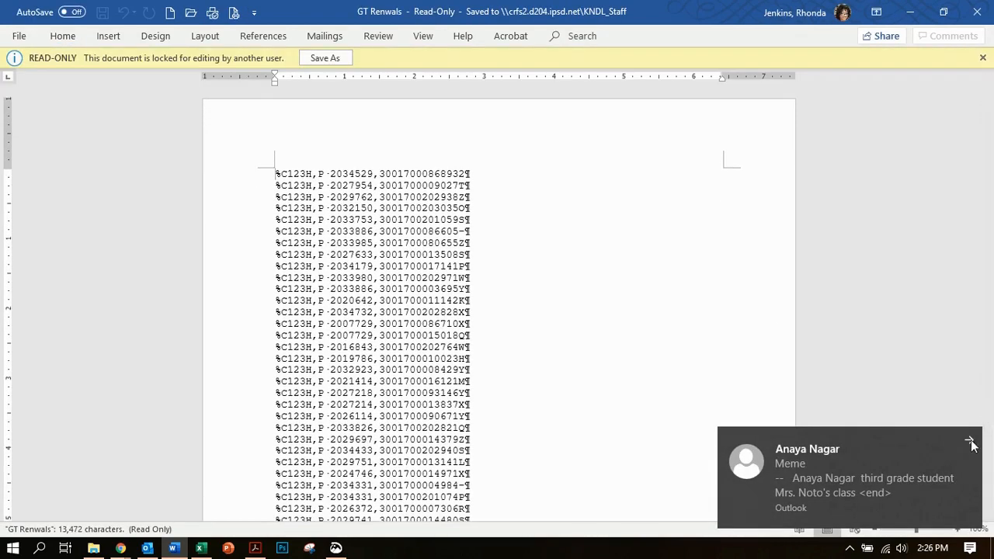
pyautogui.click(970, 442)
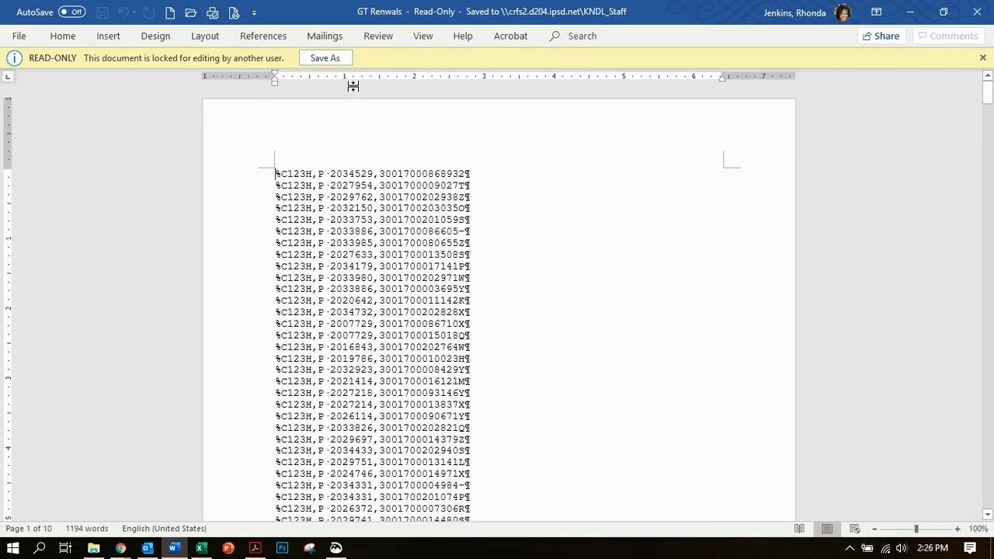
# - Save the document in Downloads as a Plain Text file named GT Renewals2, using the Windows (Default) encoding
pyautogui.click(325, 59)
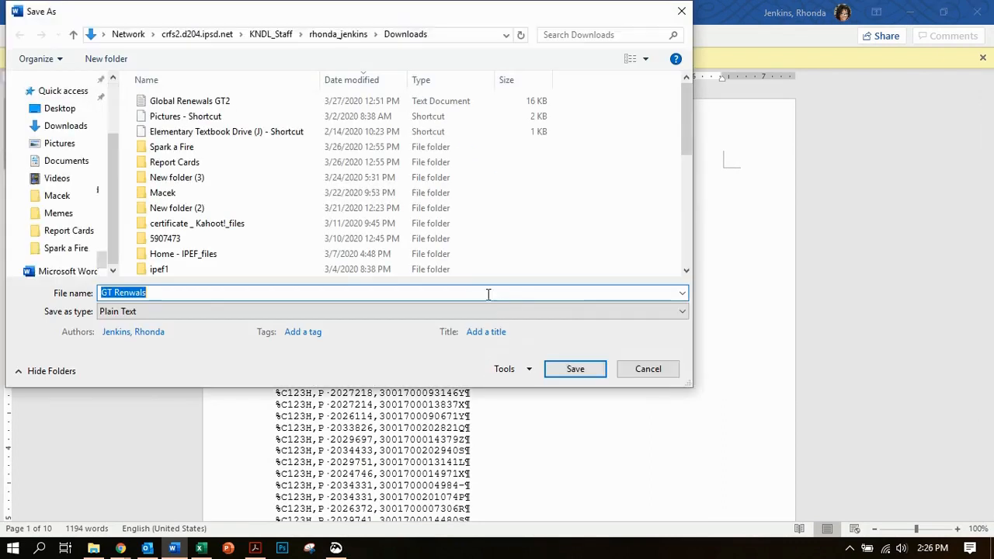
pyautogui.click(159, 292)
pyautogui.write('2')
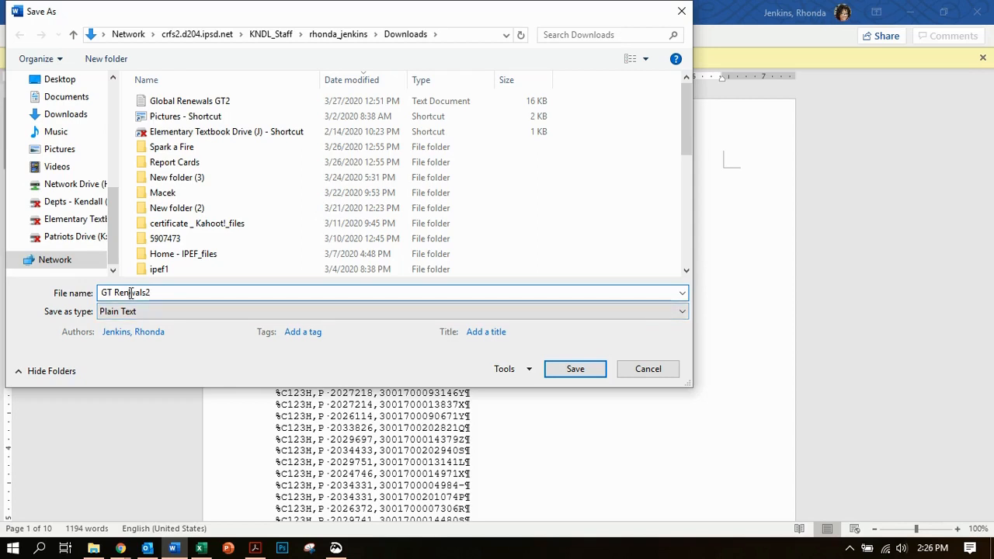
pyautogui.click(129, 293)
pyautogui.write('e')
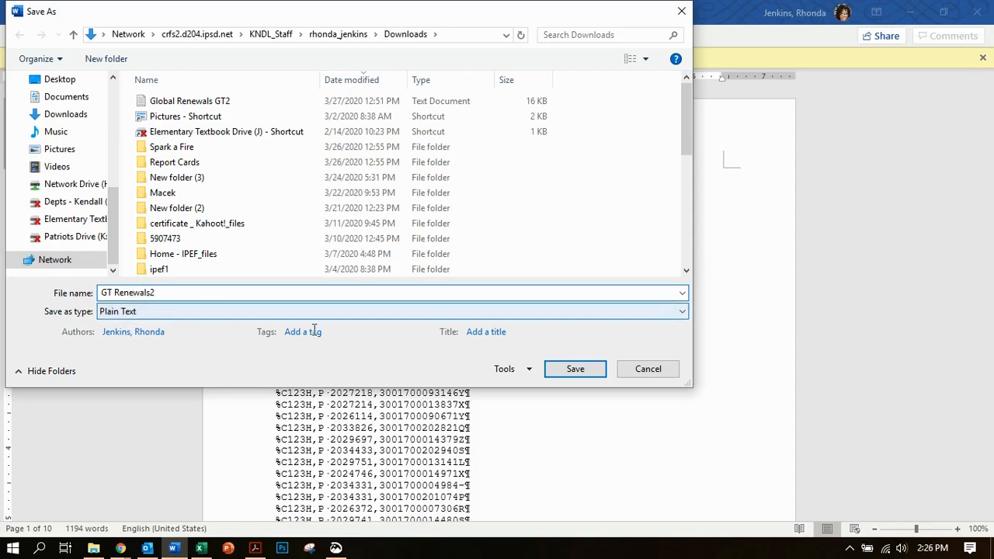
pyautogui.click(574, 370)
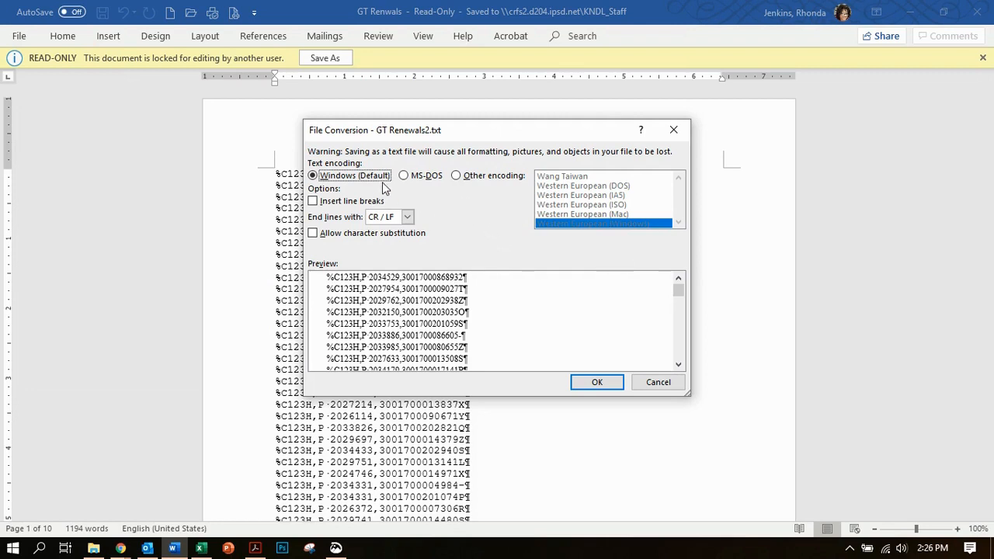
pyautogui.click(607, 381)
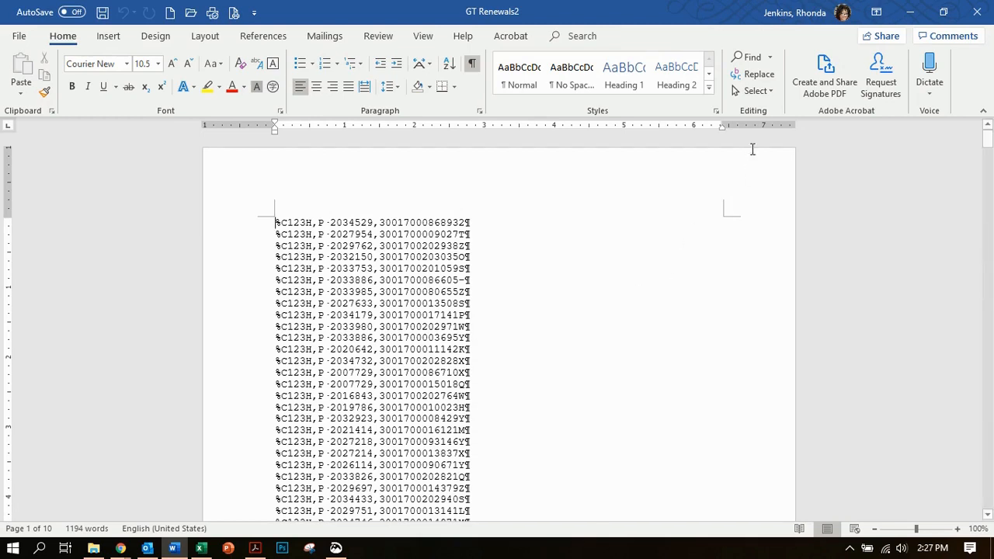
# - Replace every comma in the document with a manual line break, using the code ^l
pyautogui.click(749, 72)
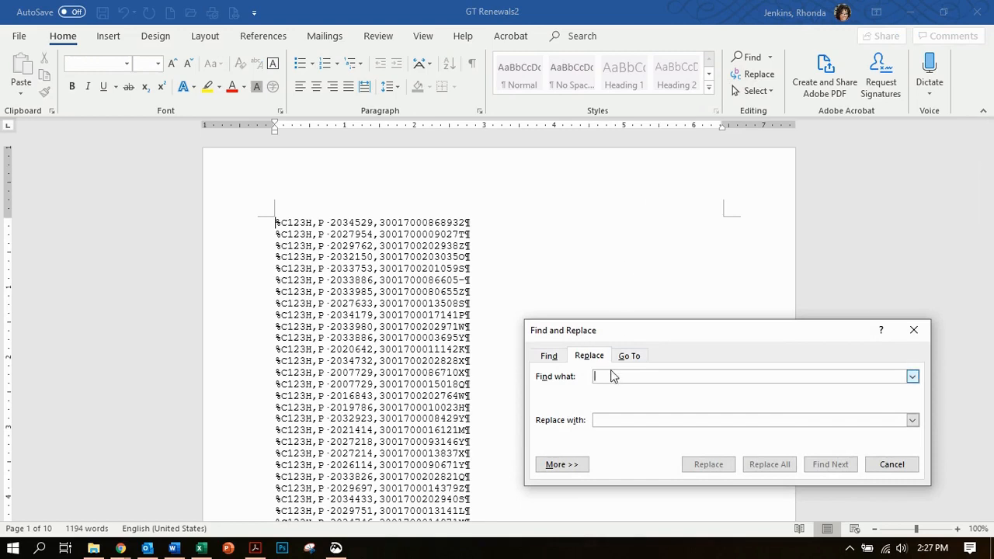
pyautogui.write(',')
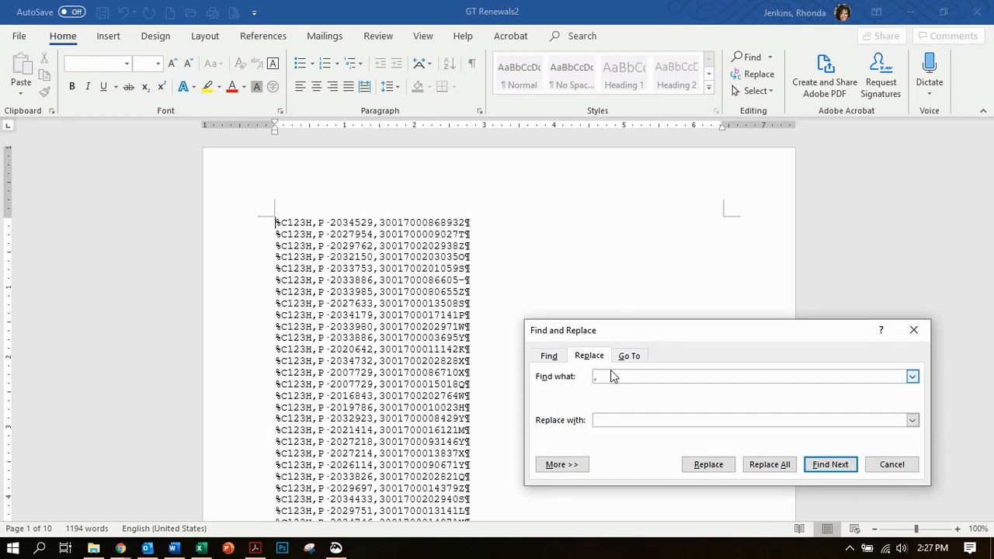
pyautogui.click(606, 419)
pyautogui.write('^')
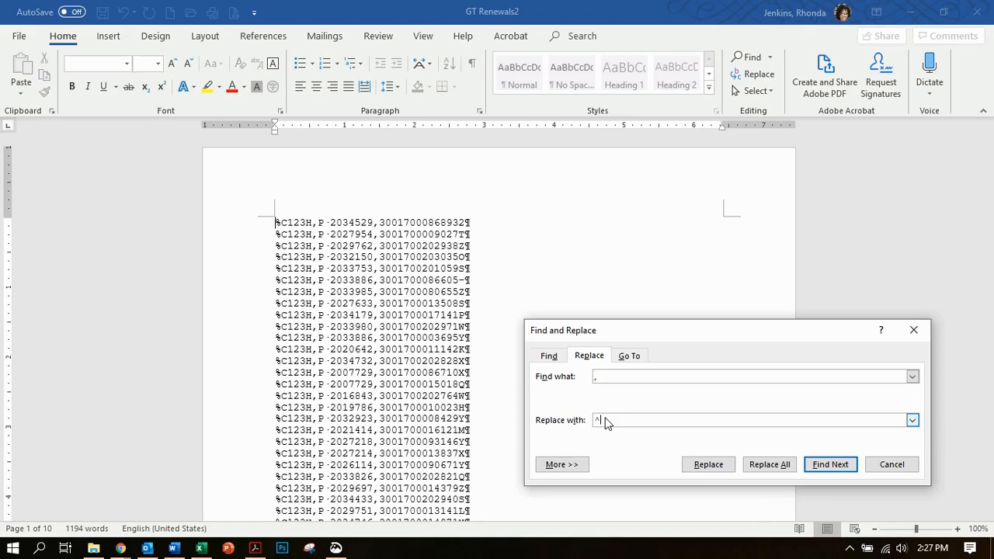
pyautogui.write('l')
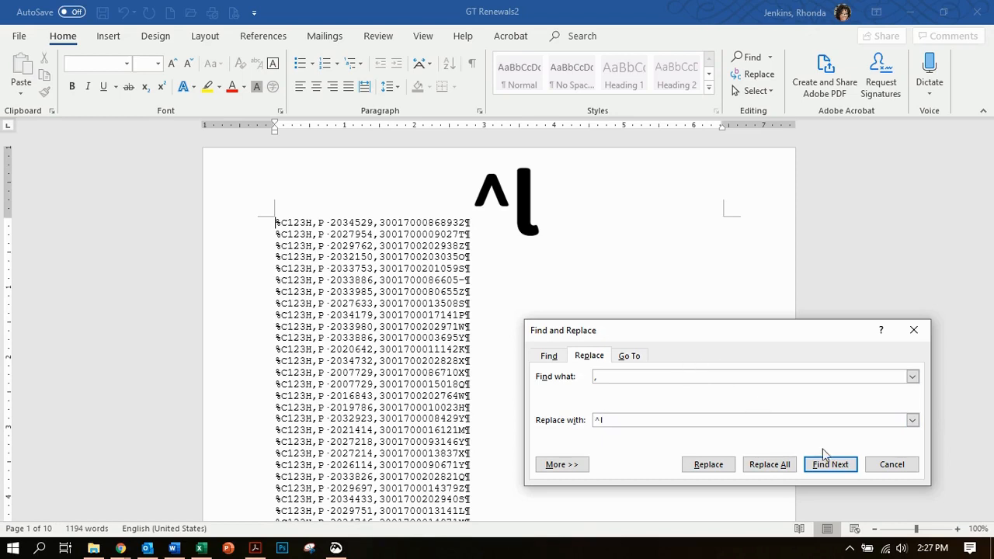
pyautogui.click(769, 464)
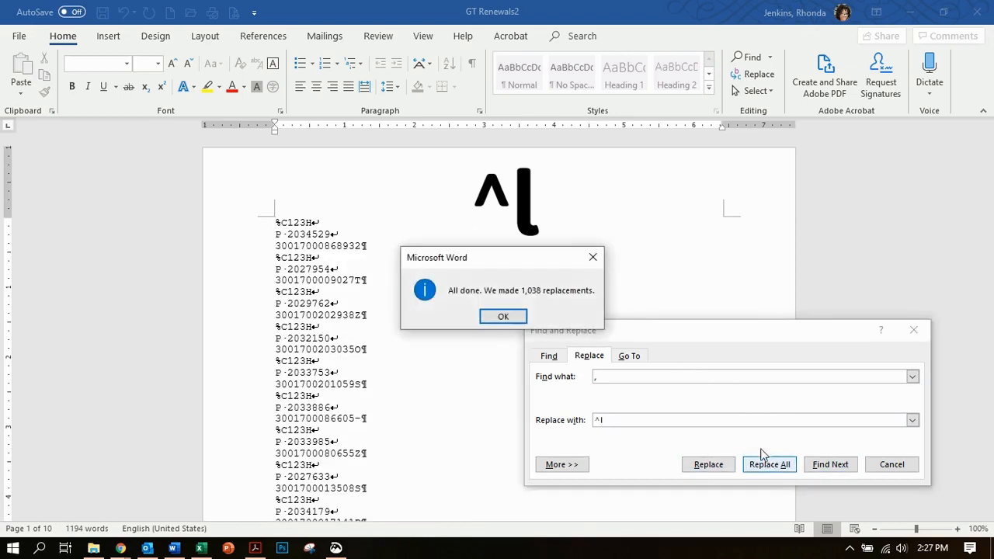
pyautogui.click(513, 320)
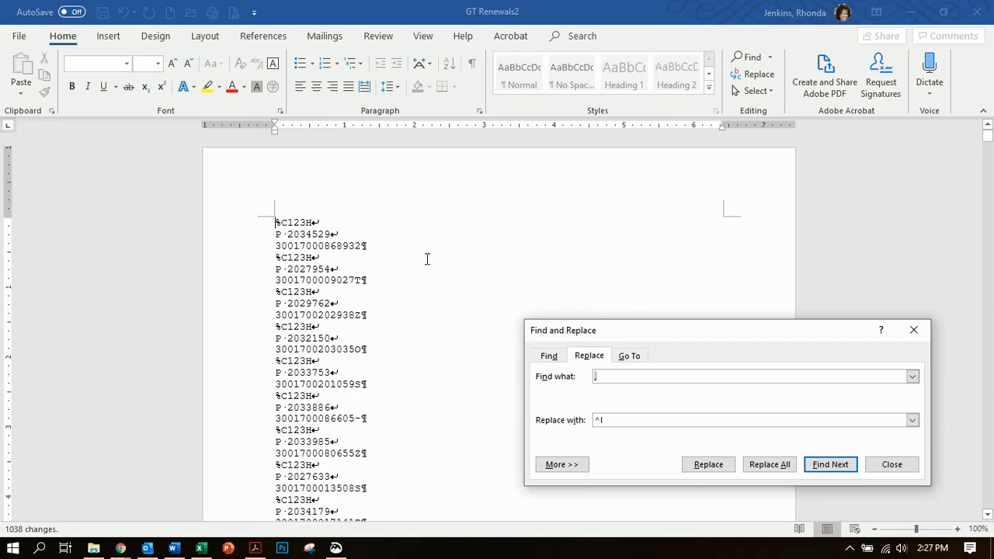
# - Replace every paragraph mark (^p) in the document with a manual line break (^l)
pyautogui.click(362, 246)
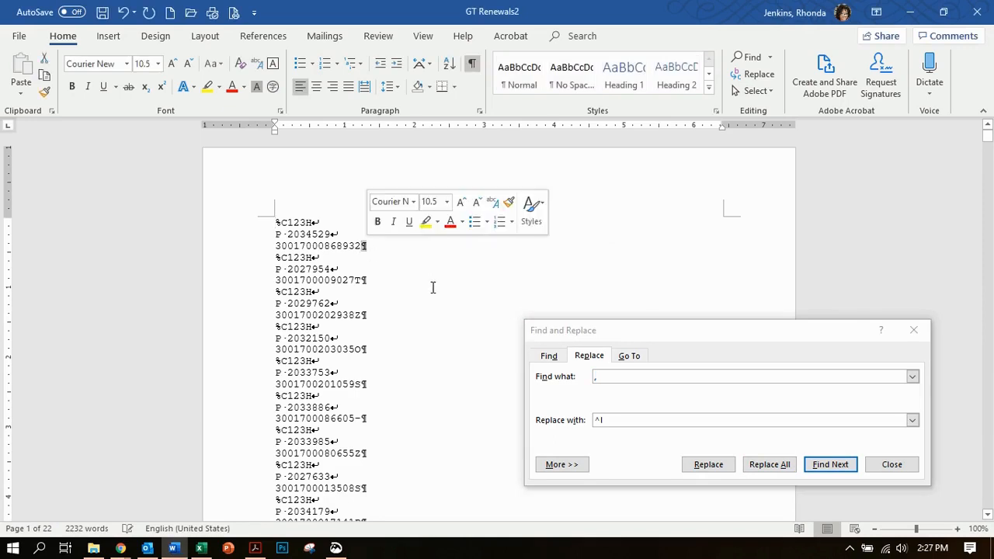
pyautogui.click(351, 254)
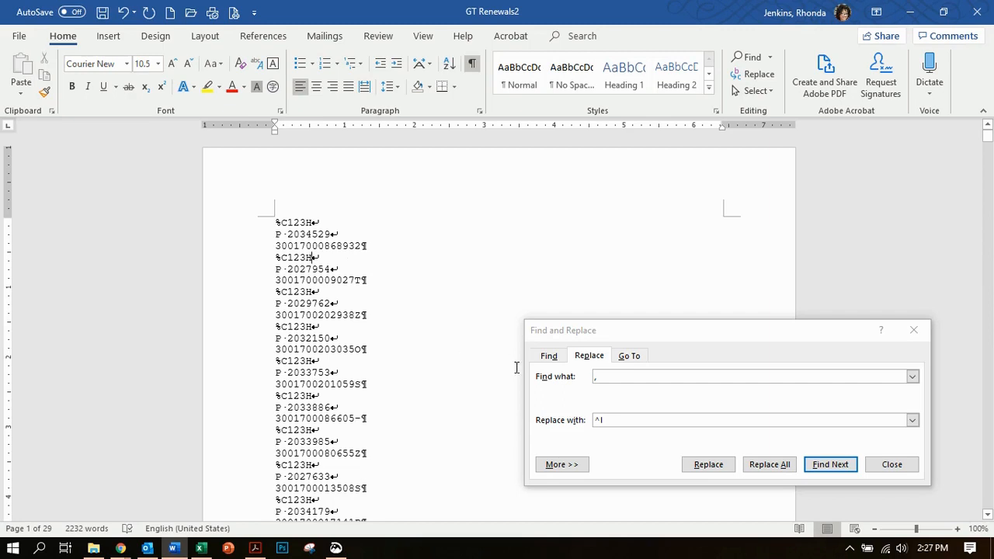
pyautogui.click(602, 377)
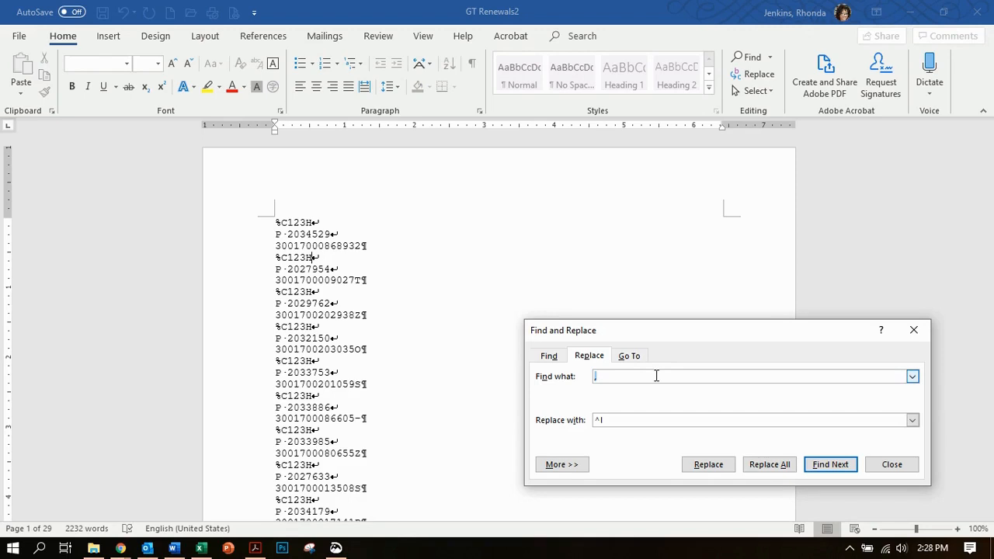
pyautogui.write('^p')
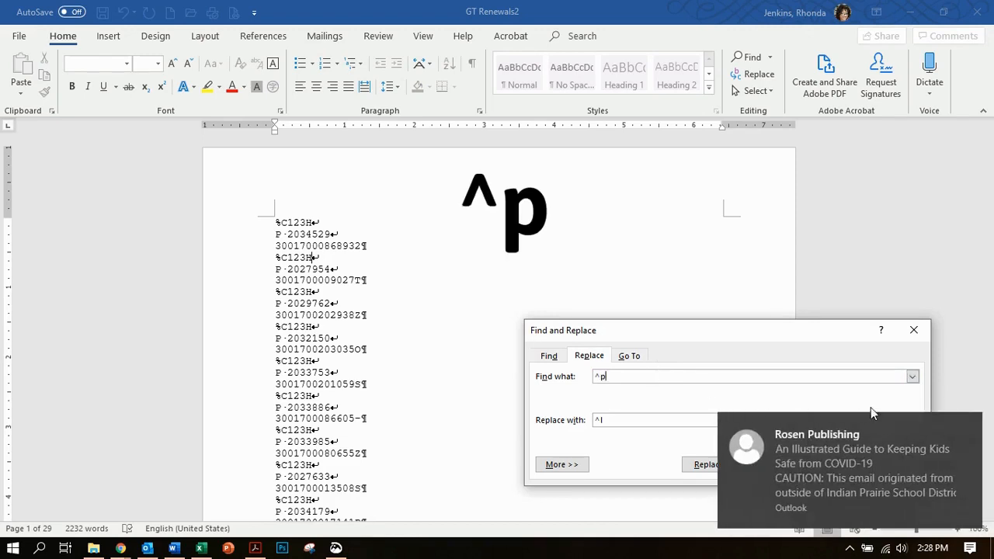
pyautogui.click(969, 427)
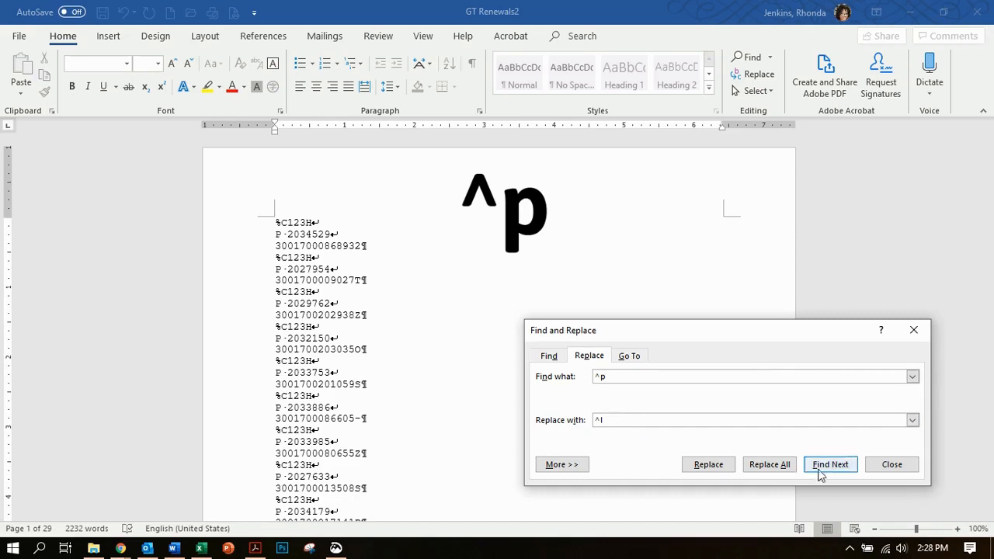
pyautogui.click(769, 464)
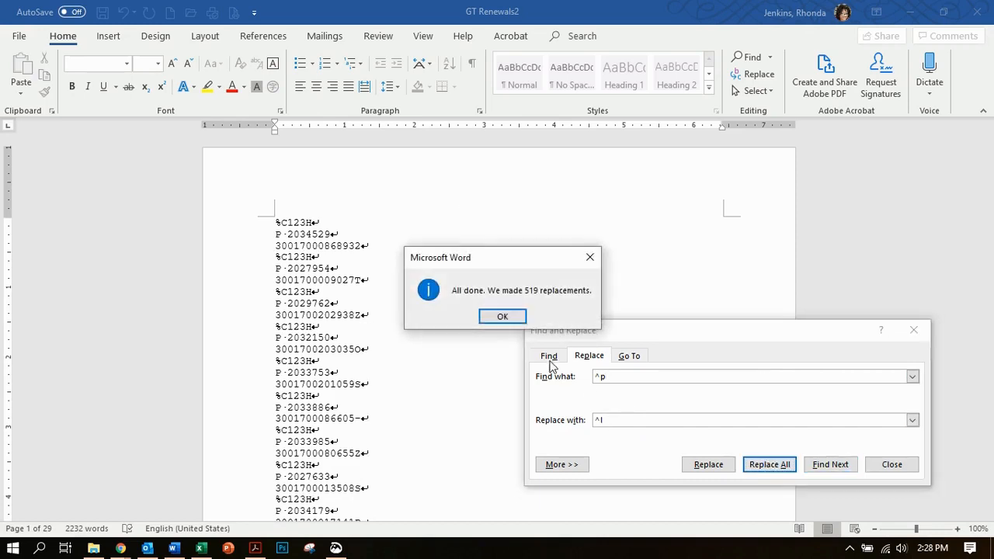
pyautogui.click(490, 314)
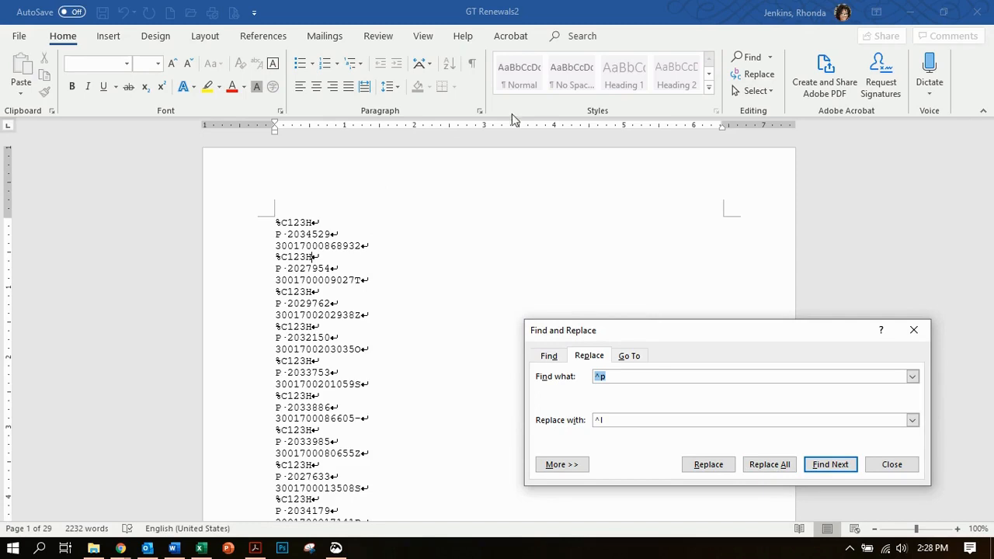
# - Check the list with the formatting marks hidden, and show the marks again
pyautogui.click(476, 84)
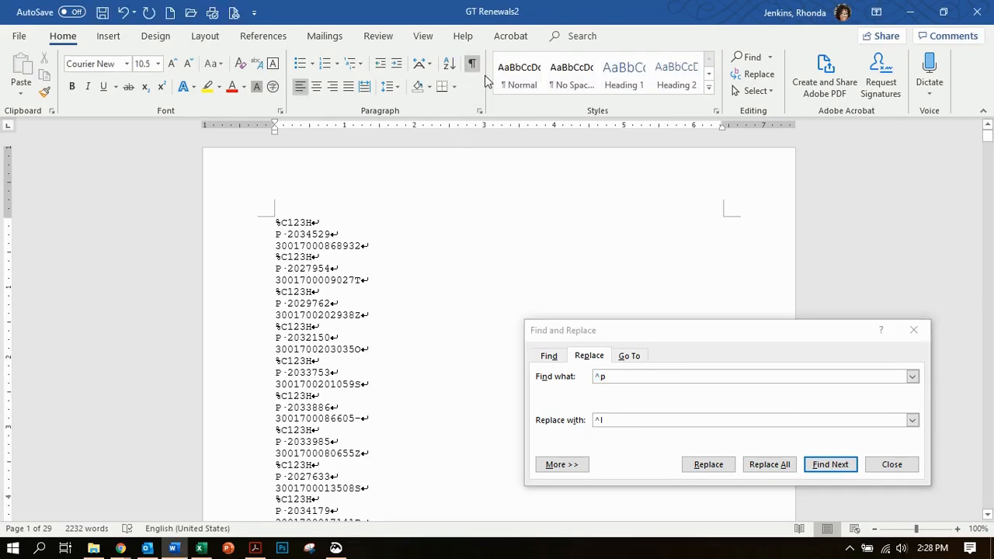
pyautogui.click(472, 66)
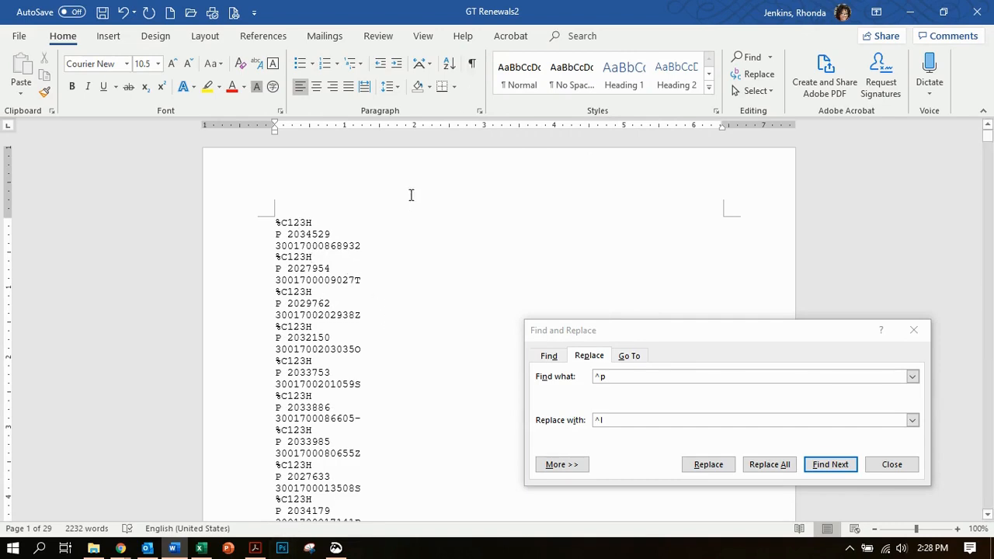
pyautogui.click(471, 66)
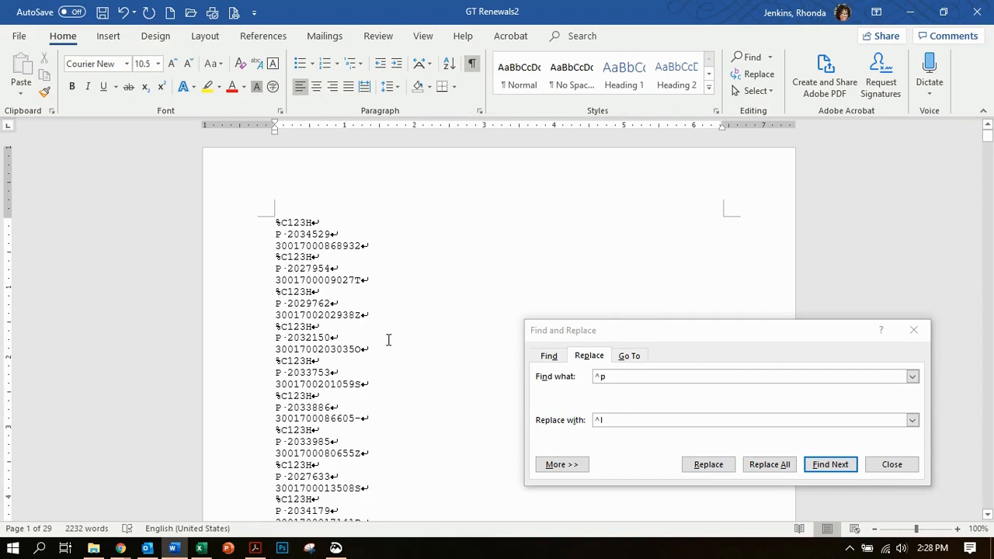
# - Save the changes to GT Renewals2, keeping the Plain Text format
pyautogui.click(20, 37)
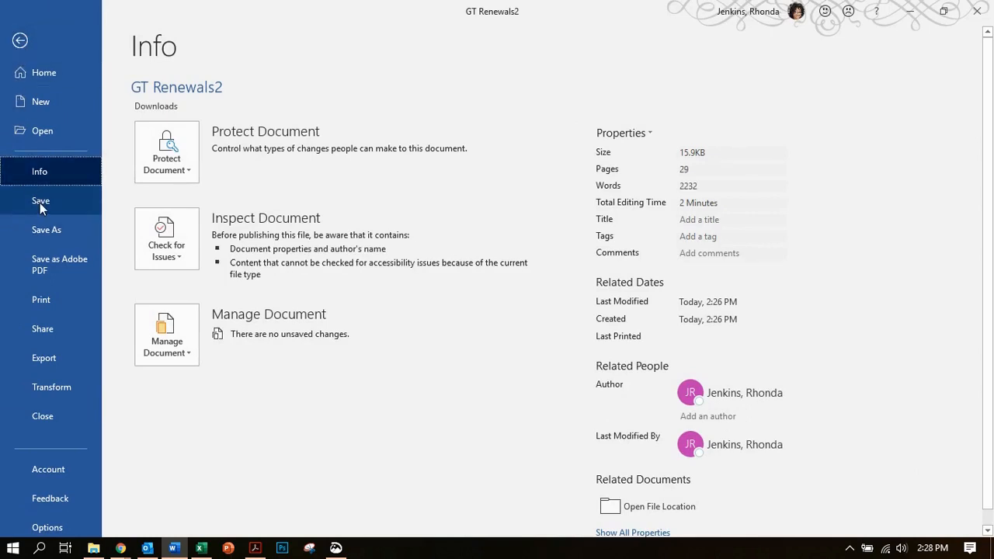
pyautogui.click(40, 203)
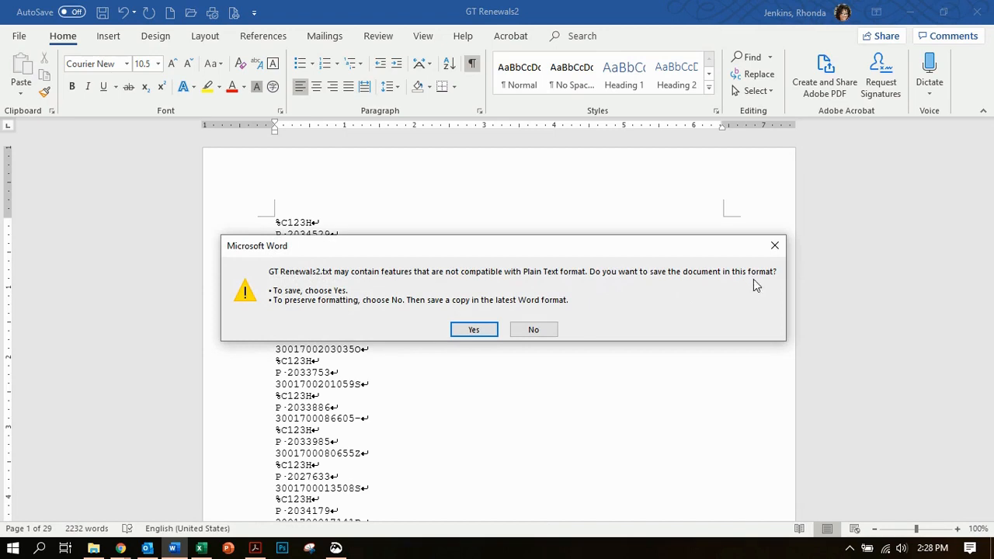
pyautogui.click(472, 329)
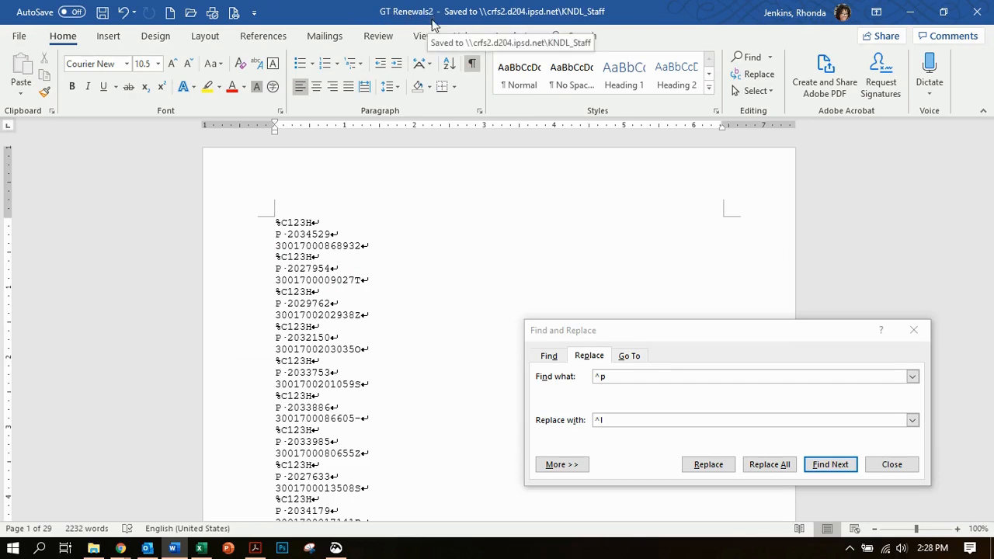
# - Switch to Destiny in Chrome and open the Offline Circulation upload form
pyautogui.hotkey('alt', 'Tab')
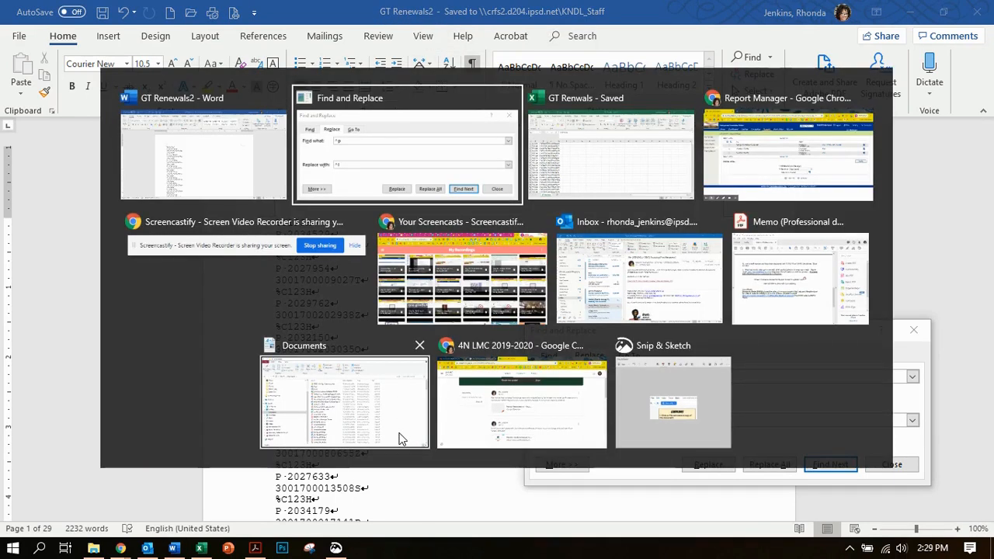
pyautogui.hotkey('alt', 'Tab')
pyautogui.hotkey('alt', 'Tab')
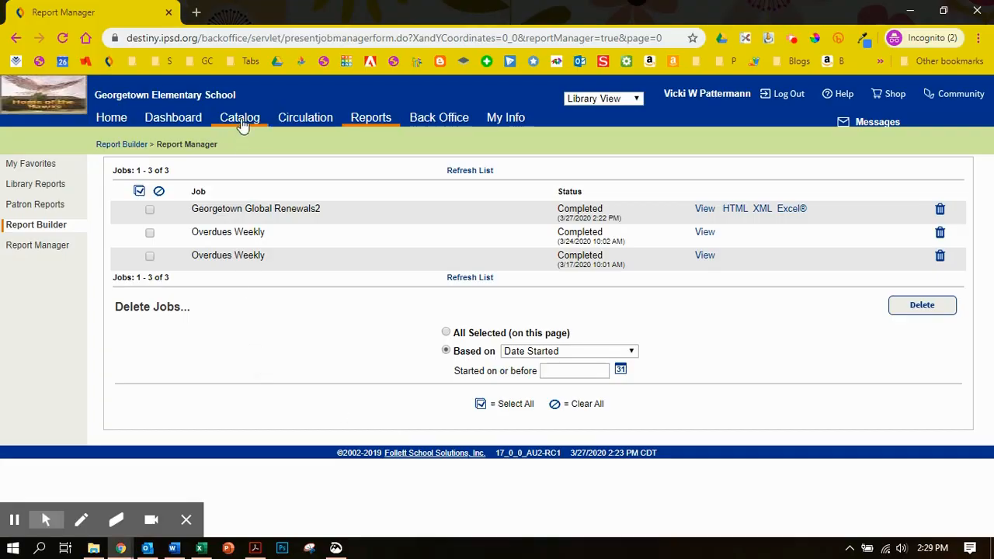
pyautogui.click(302, 122)
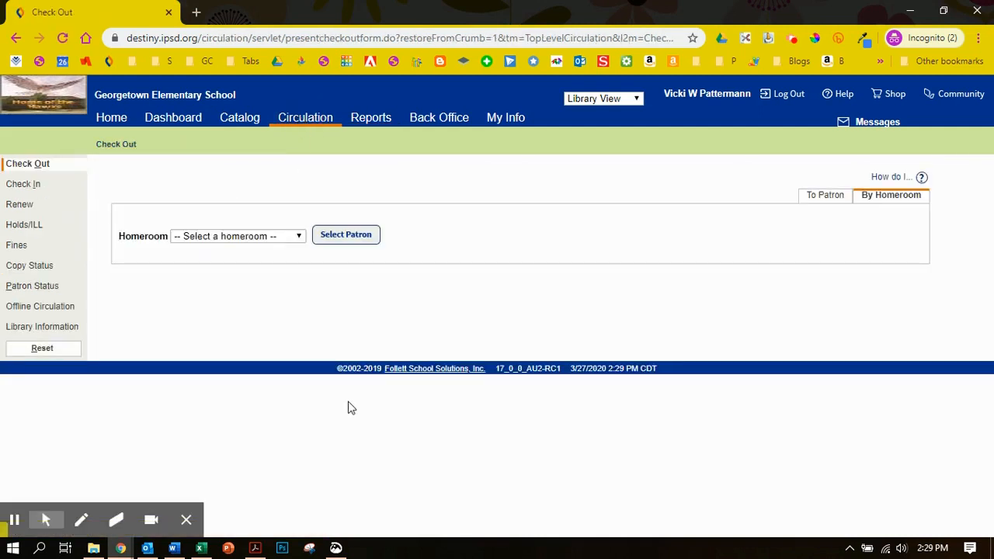
pyautogui.click(56, 309)
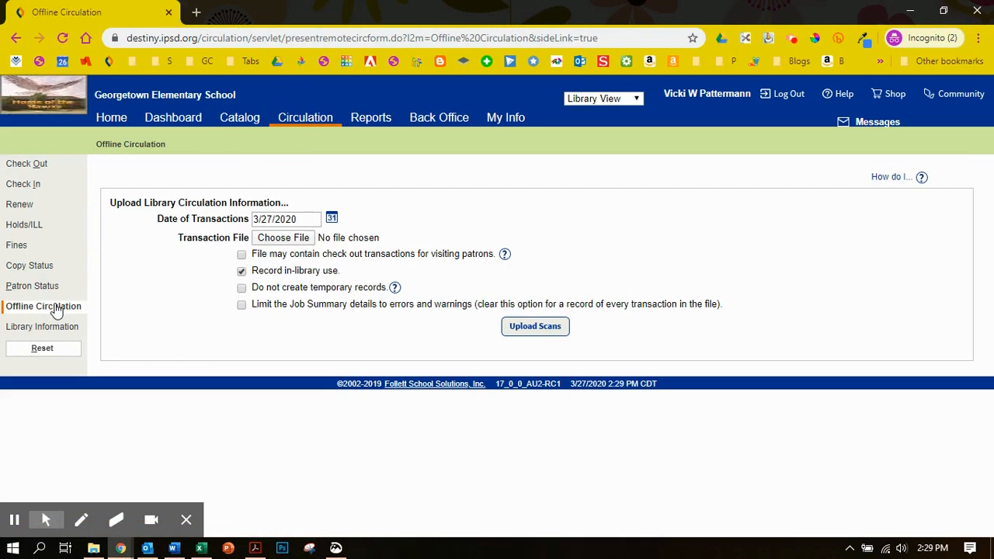
# - Turn off Record in-library use, turn on Do not create temporary records, and set the date of transactions to 4/10/2020
pyautogui.click(241, 272)
pyautogui.click(241, 288)
pyautogui.click(331, 219)
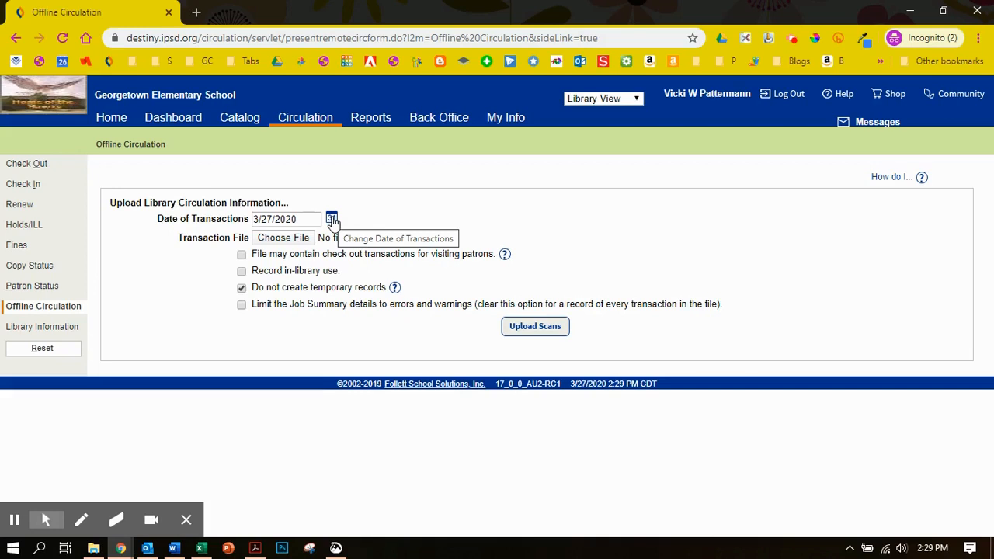
pyautogui.click(331, 219)
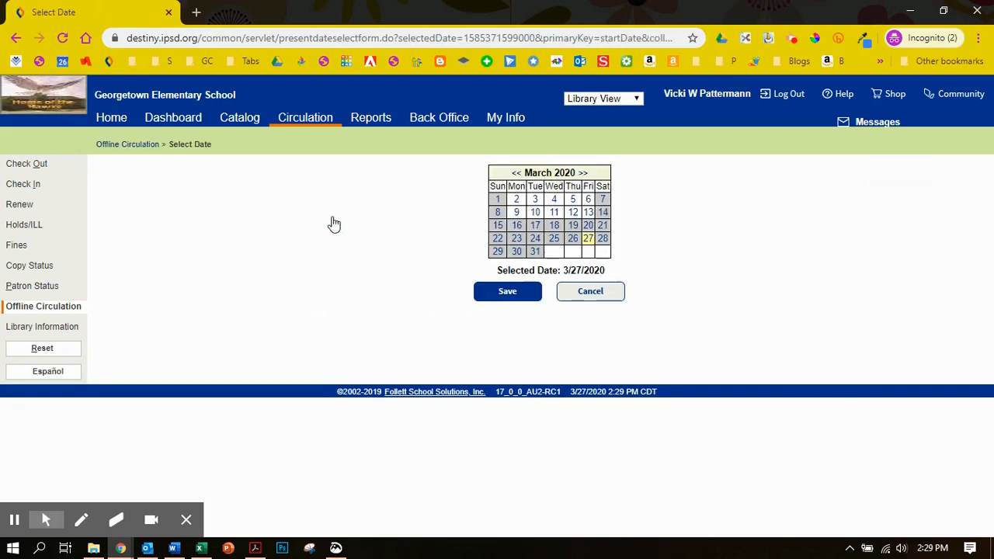
pyautogui.click(581, 173)
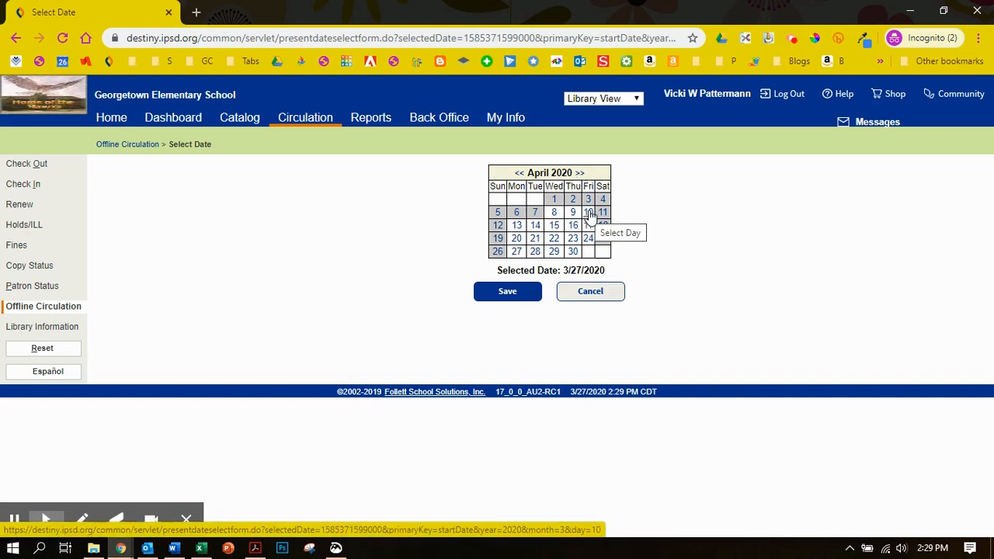
pyautogui.click(589, 213)
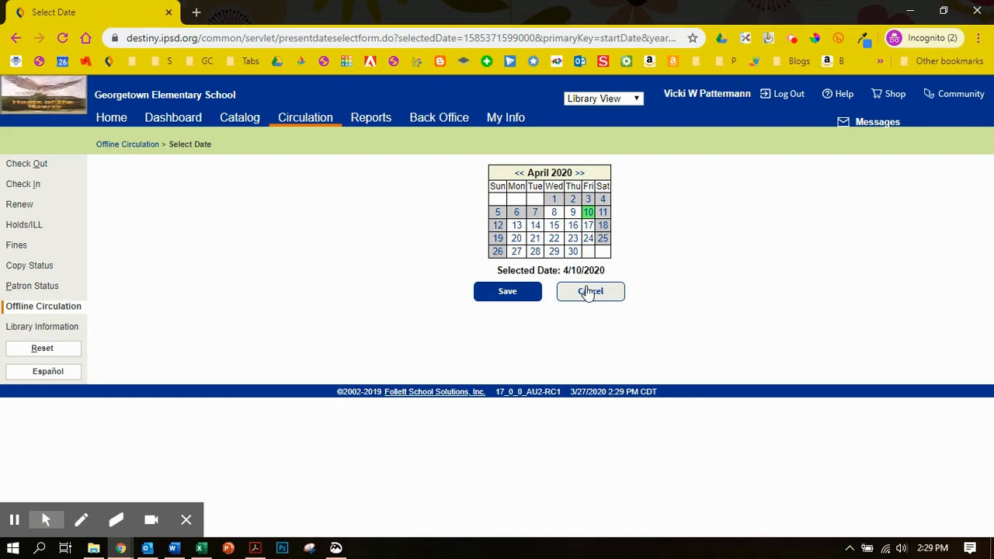
pyautogui.click(509, 297)
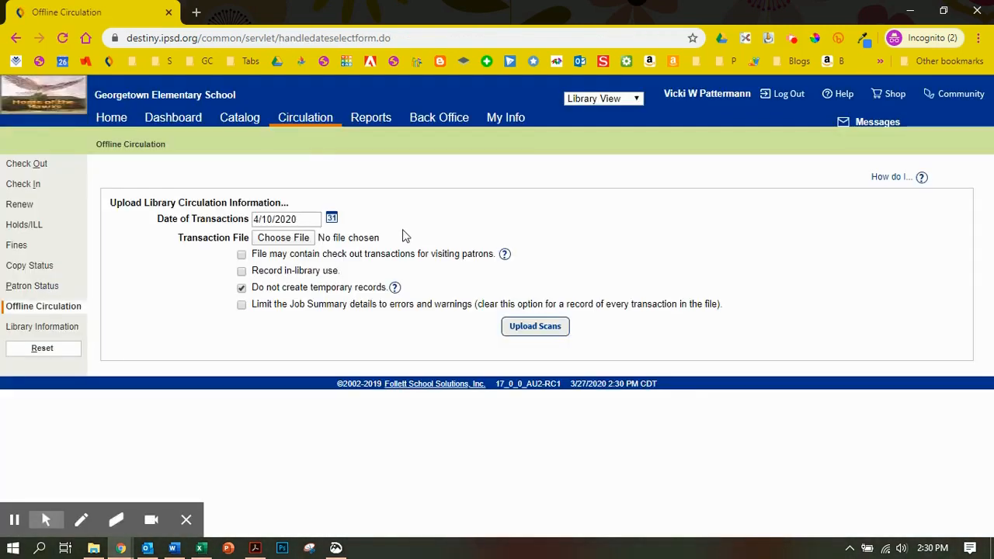
# - Choose GT Renewals2 from the Downloads folder as the transaction file and upload the scans
pyautogui.click(275, 242)
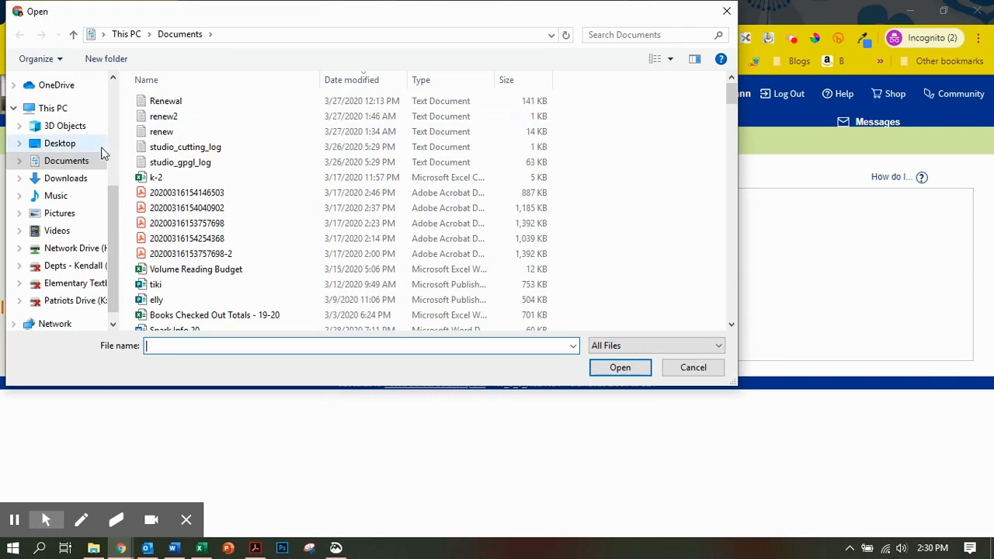
pyautogui.click(66, 178)
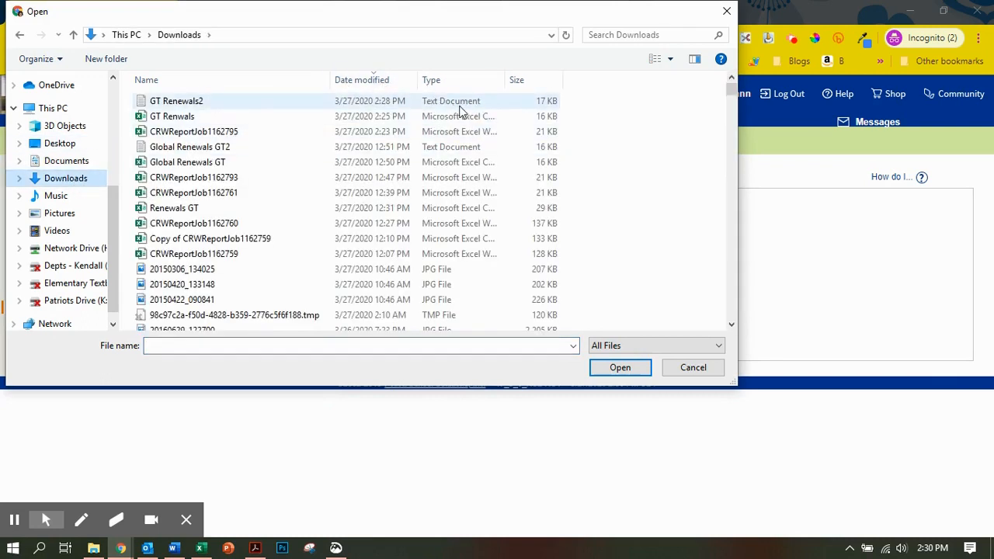
pyautogui.click(187, 105)
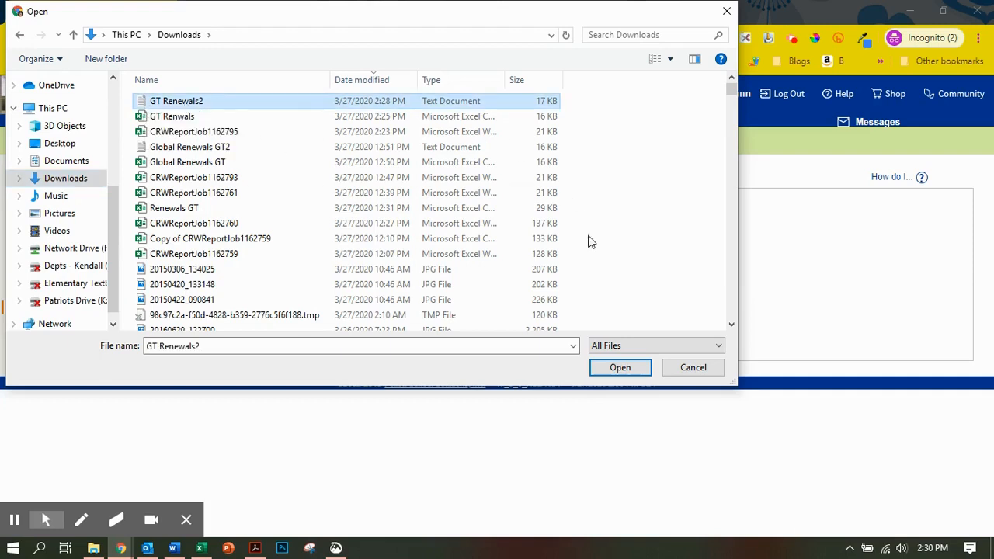
pyautogui.click(621, 370)
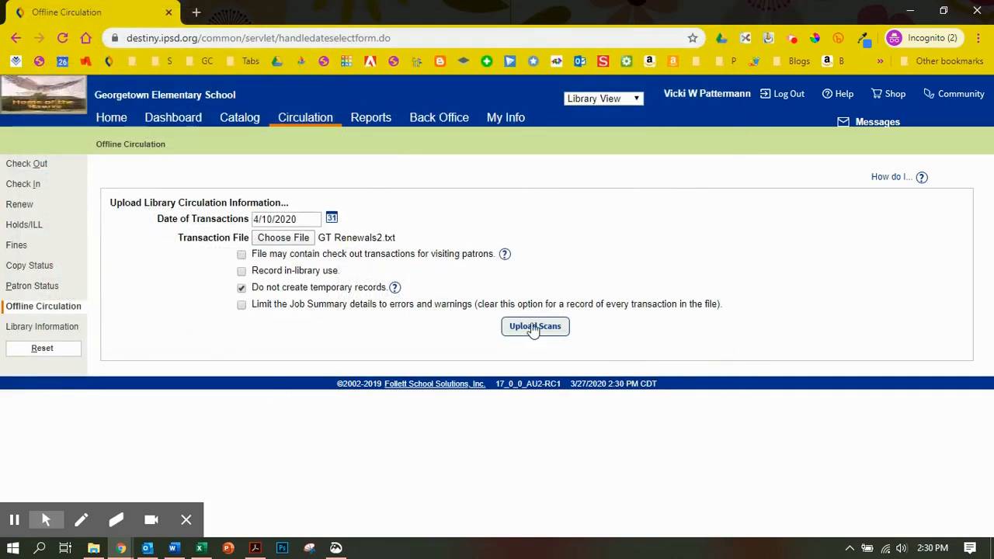
pyautogui.click(531, 328)
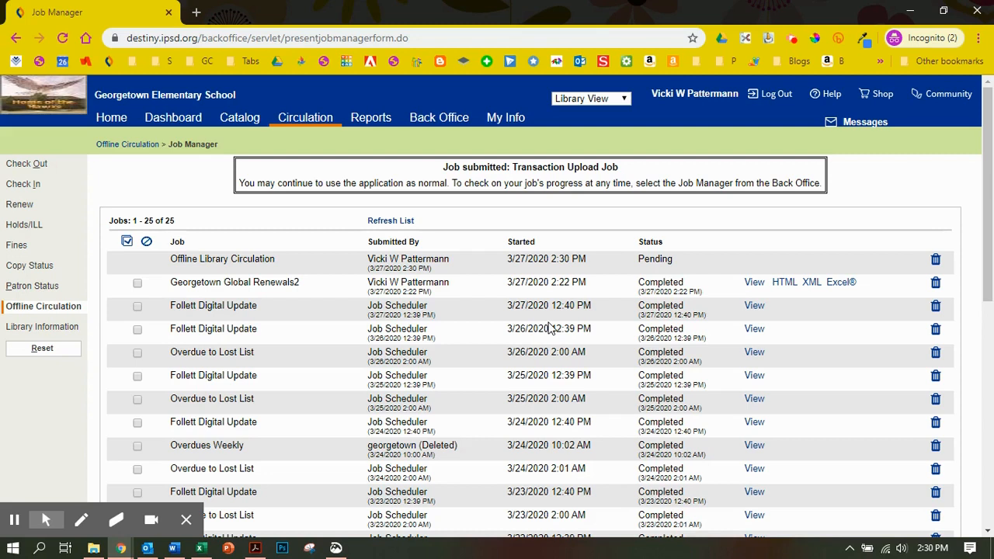
# - Refresh the job list to check the status of the Offline Library Circulation job
pyautogui.click(388, 221)
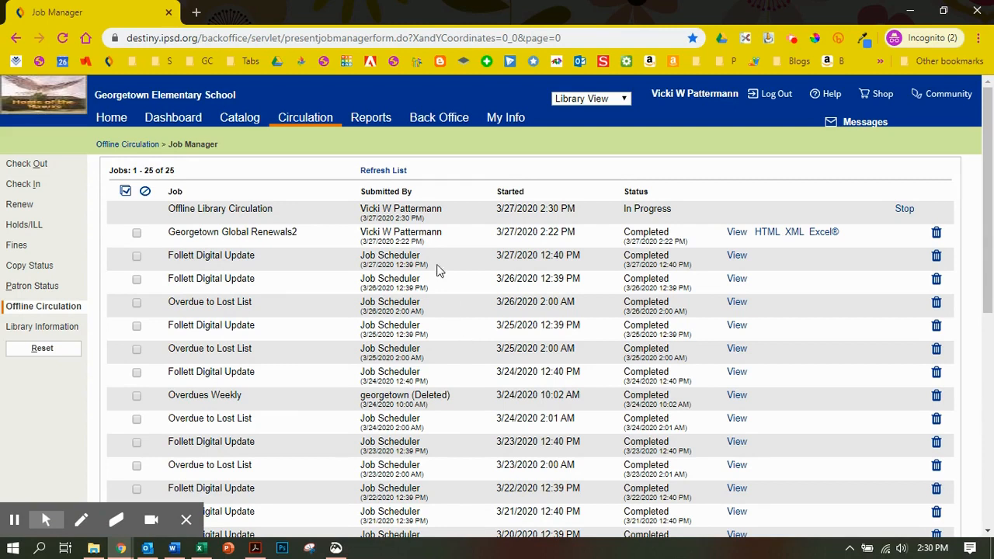
pyautogui.click(385, 173)
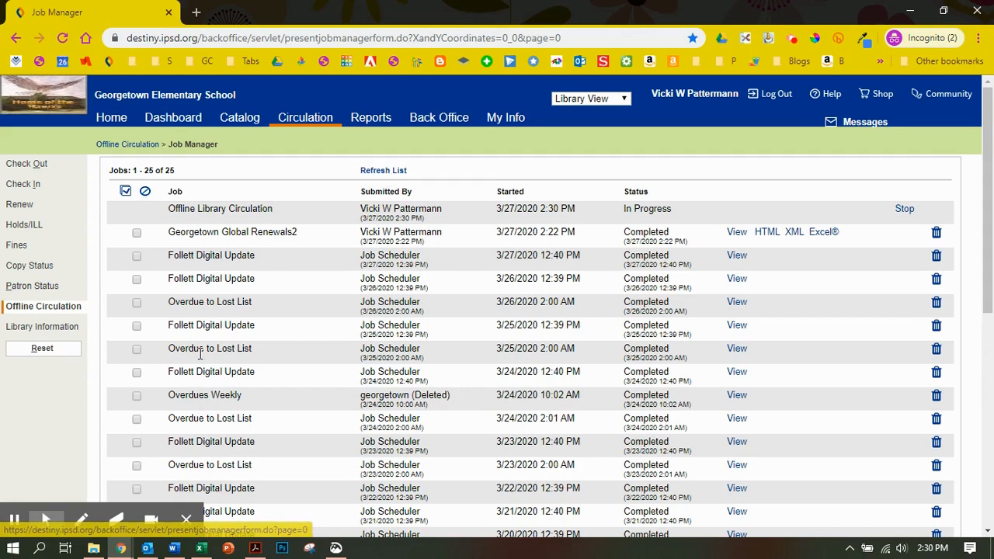
pyautogui.click(15, 521)
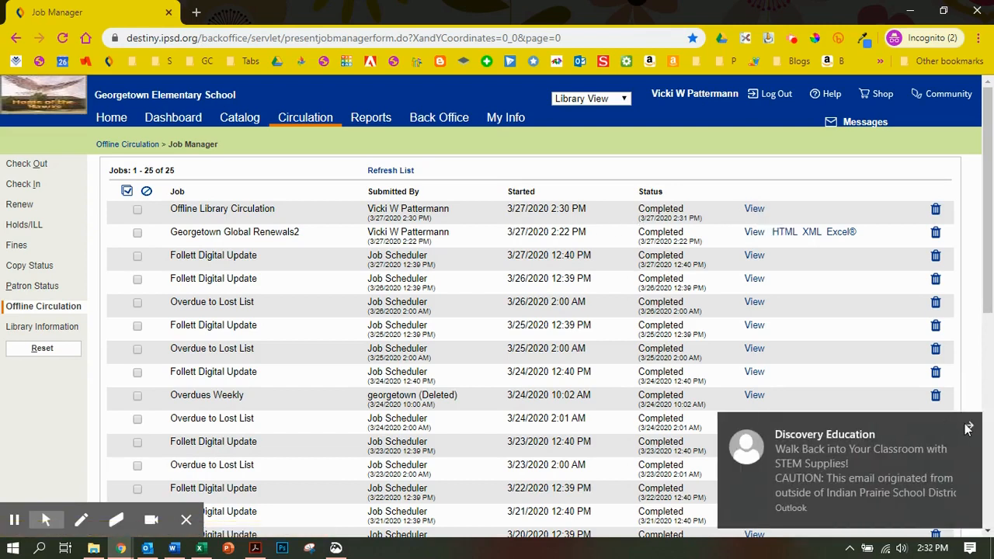
# - Open the Offline Library Circulation job summary and review its transaction totals, renewed copies and due dates
pyautogui.click(753, 208)
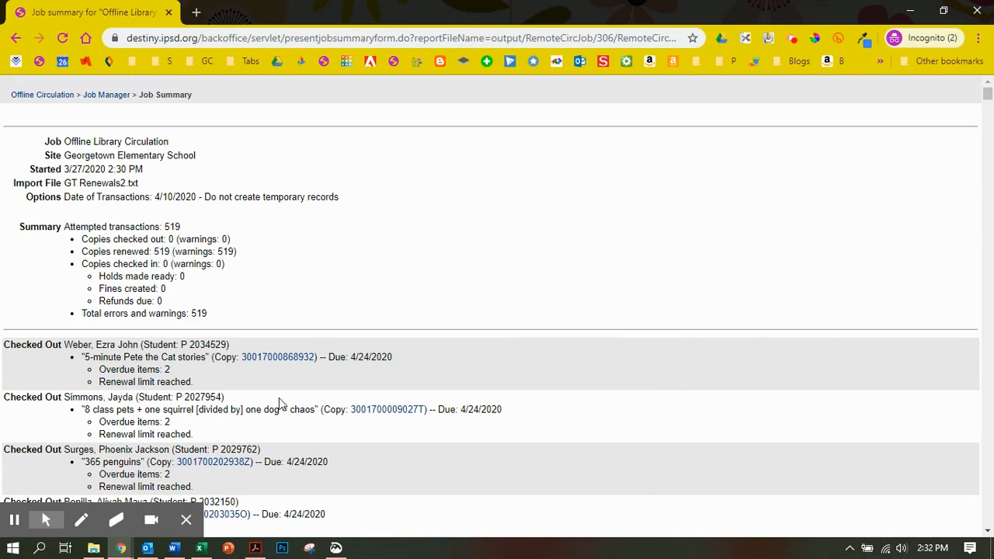
pyautogui.scroll(-1, 134, 384)
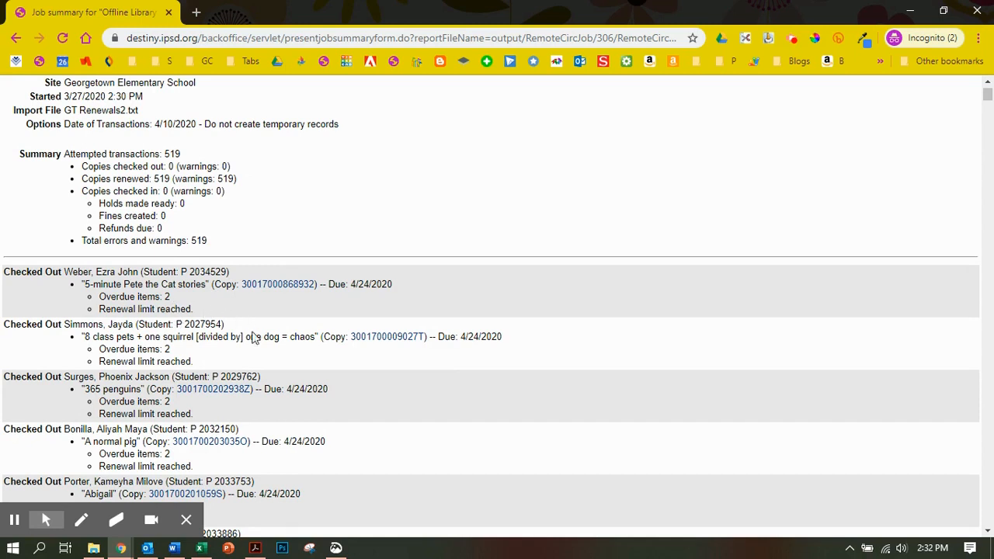
pyautogui.scroll(-1, 271, 350)
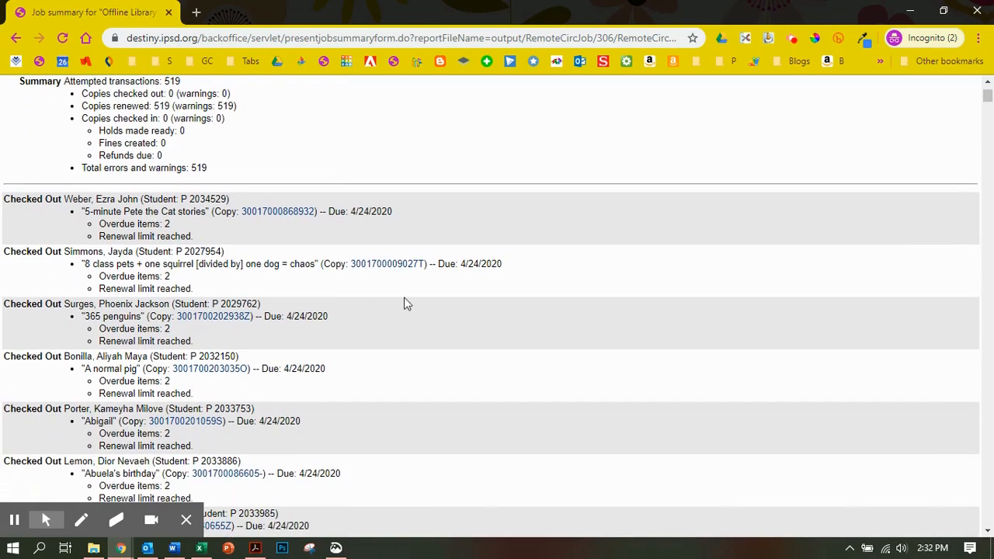
pyautogui.scroll(-2, 402, 311)
pyautogui.scroll(-10, 402, 311)
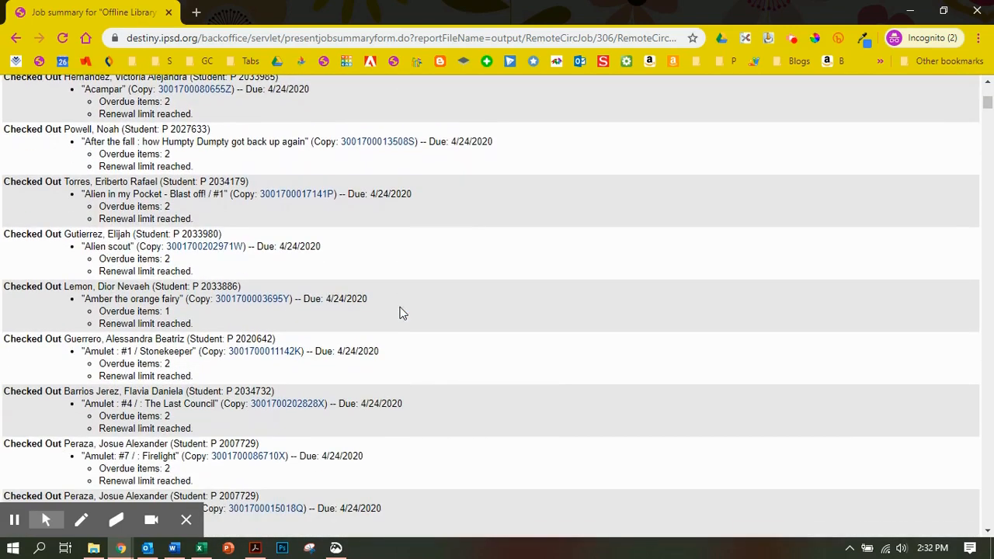
pyautogui.scroll(-17, 401, 315)
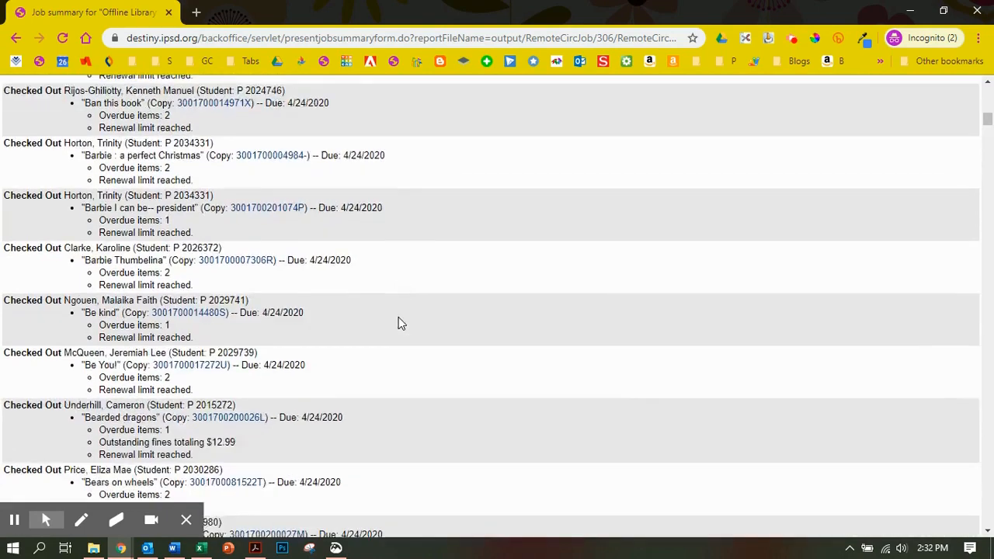
pyautogui.scroll(20, 396, 319)
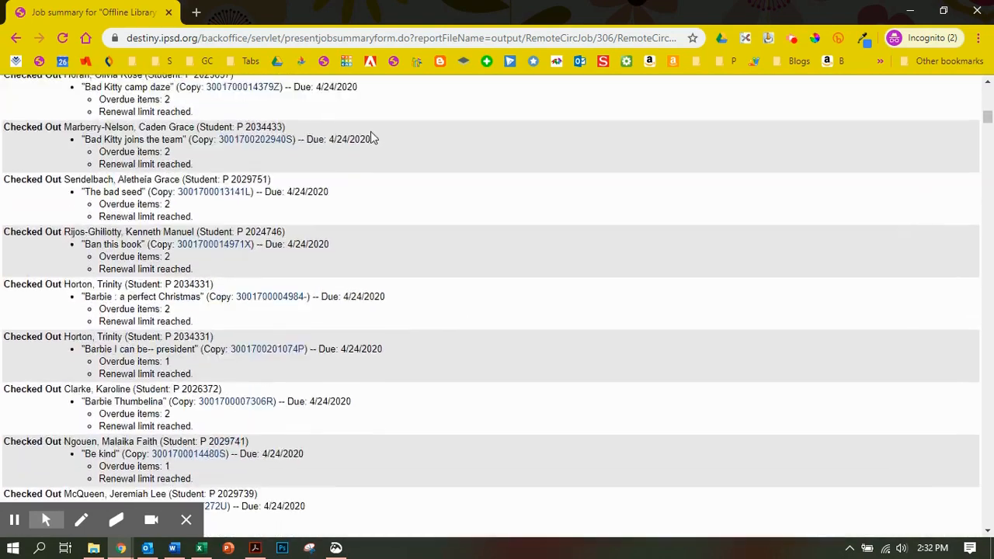
pyautogui.scroll(10, 377, 158)
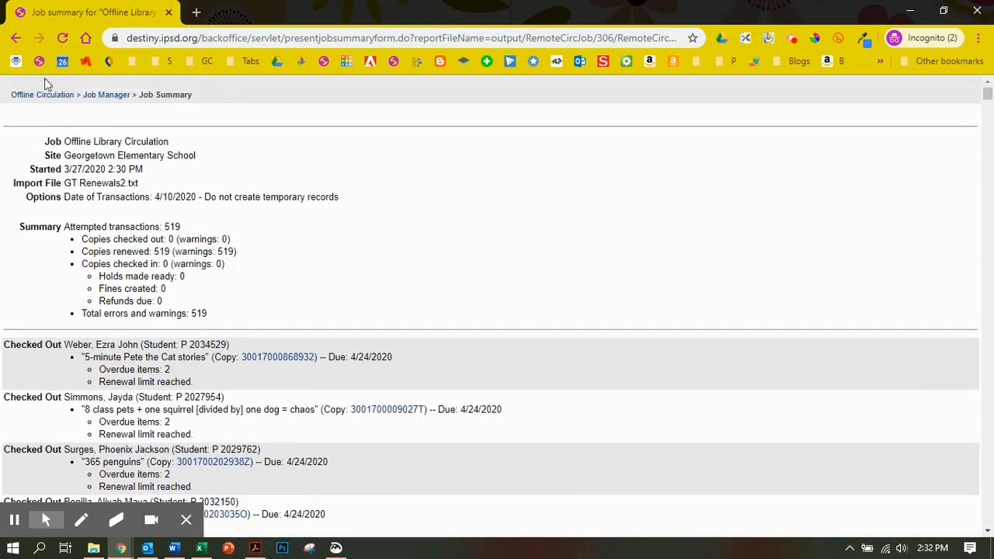
# - Open the Overdue Materials report from the patron reports, look through the listed copies, and return to the patron reports
pyautogui.click(61, 97)
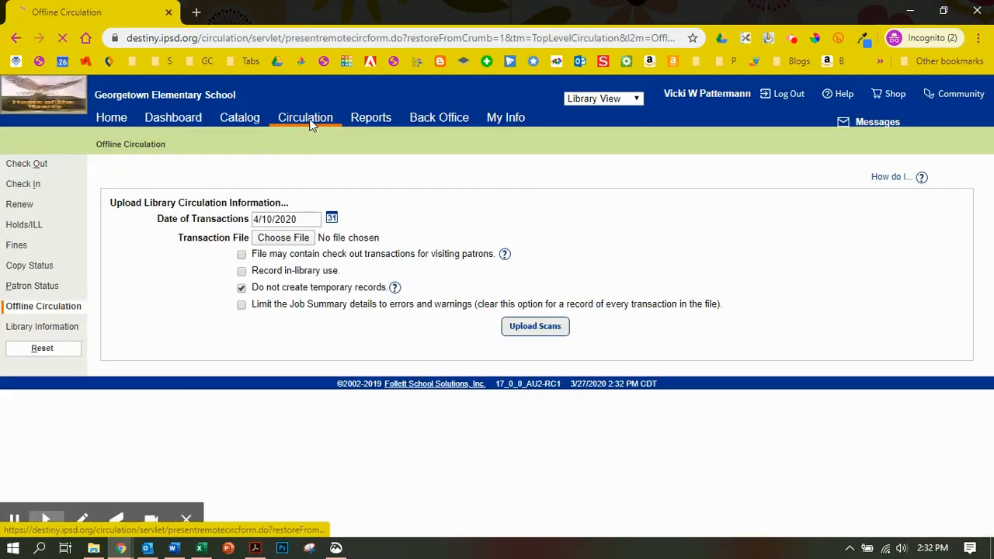
pyautogui.click(371, 125)
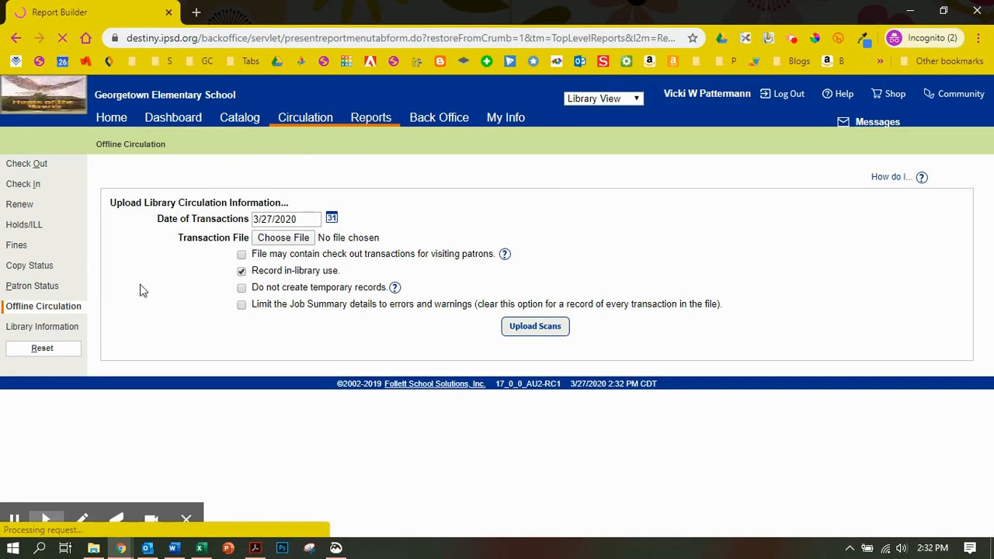
pyautogui.click(16, 522)
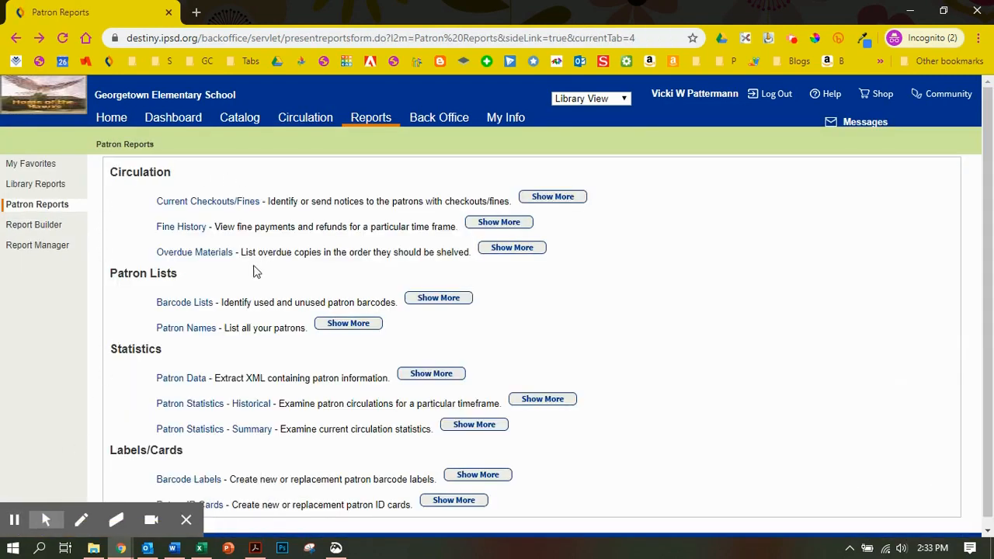
pyautogui.click(200, 254)
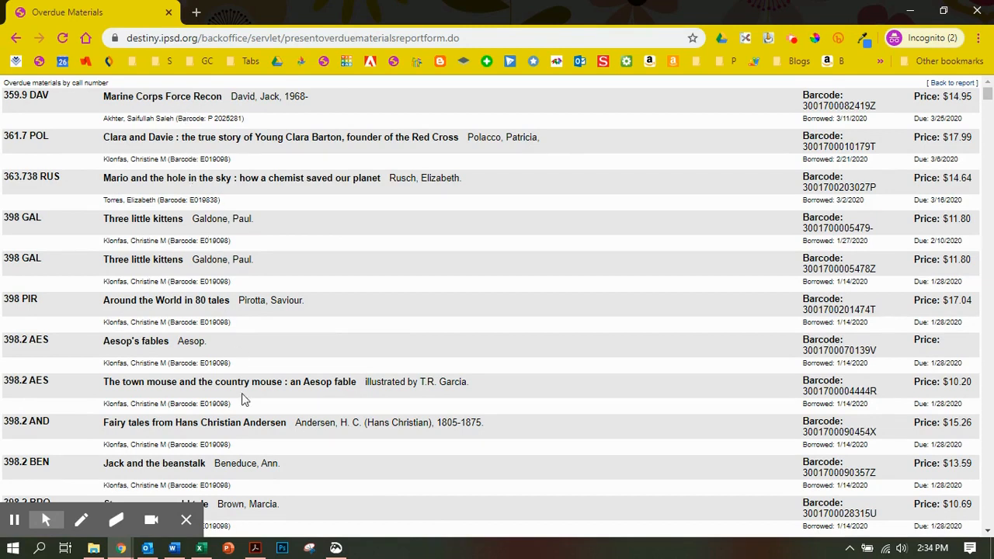
pyautogui.scroll(-3, 242, 392)
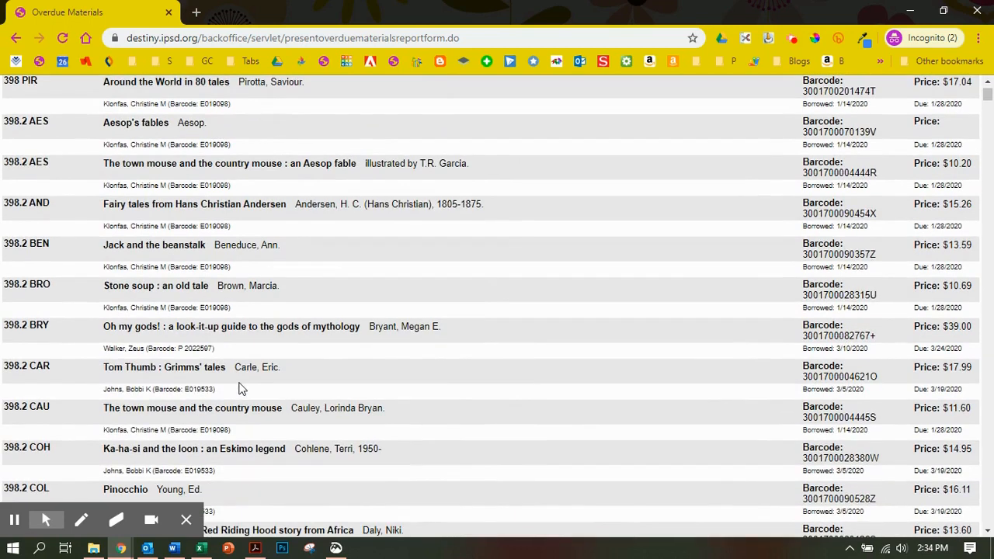
pyautogui.scroll(3, 236, 371)
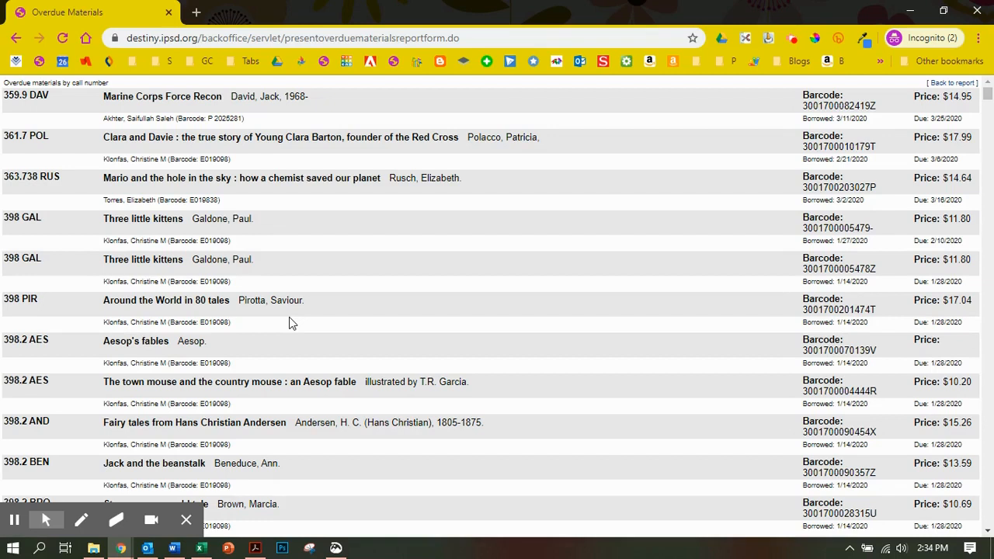
pyautogui.click(16, 37)
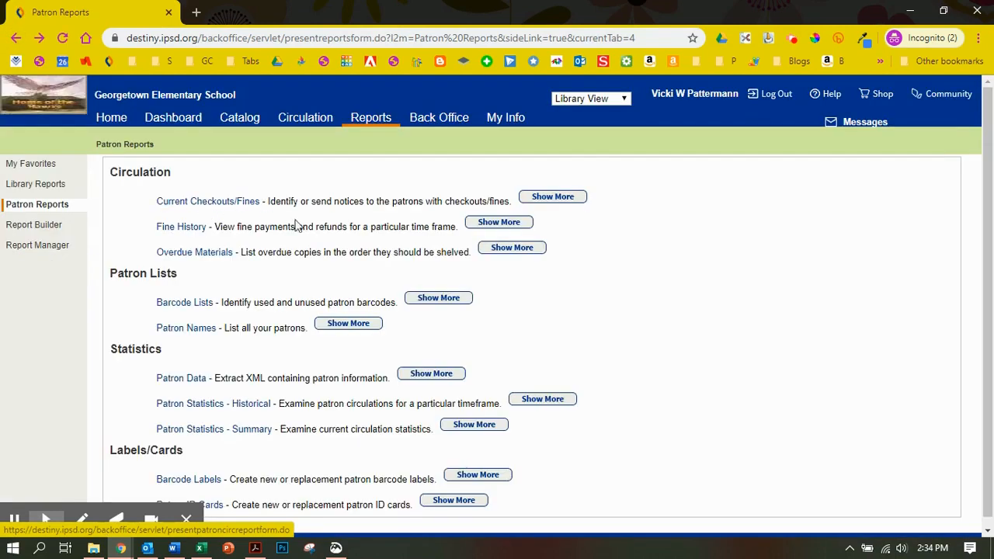